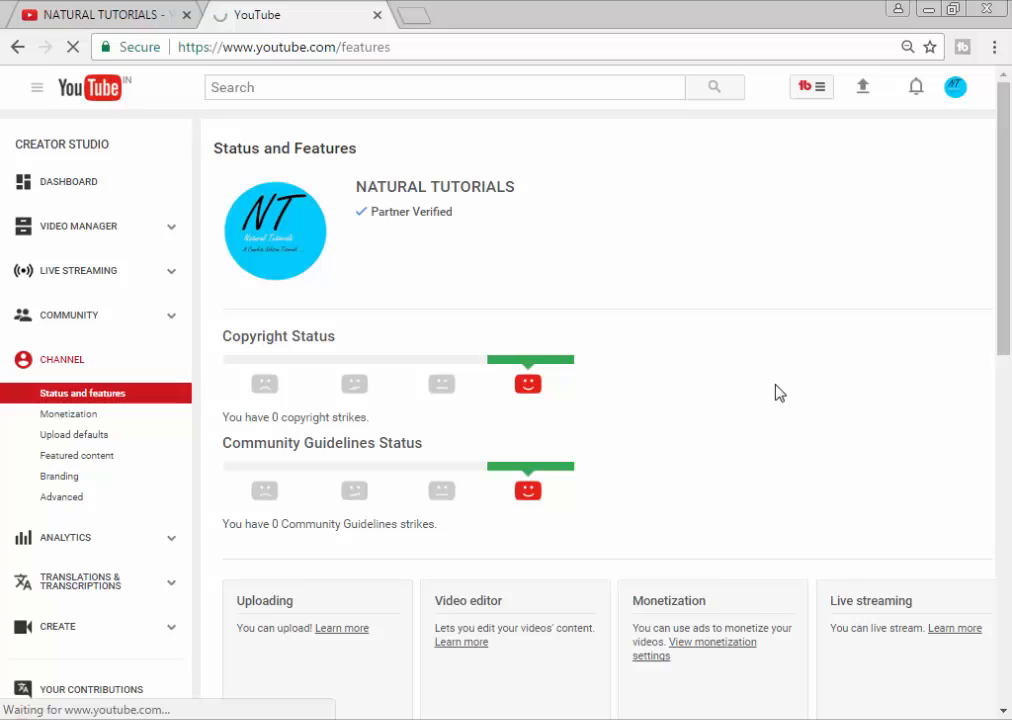
Step: Open the channel's Advanced settings, copy the text from the channel keywords field, and save the settings
scroll(481, 395, "down", 2)
scroll(482, 395, "up", 2)
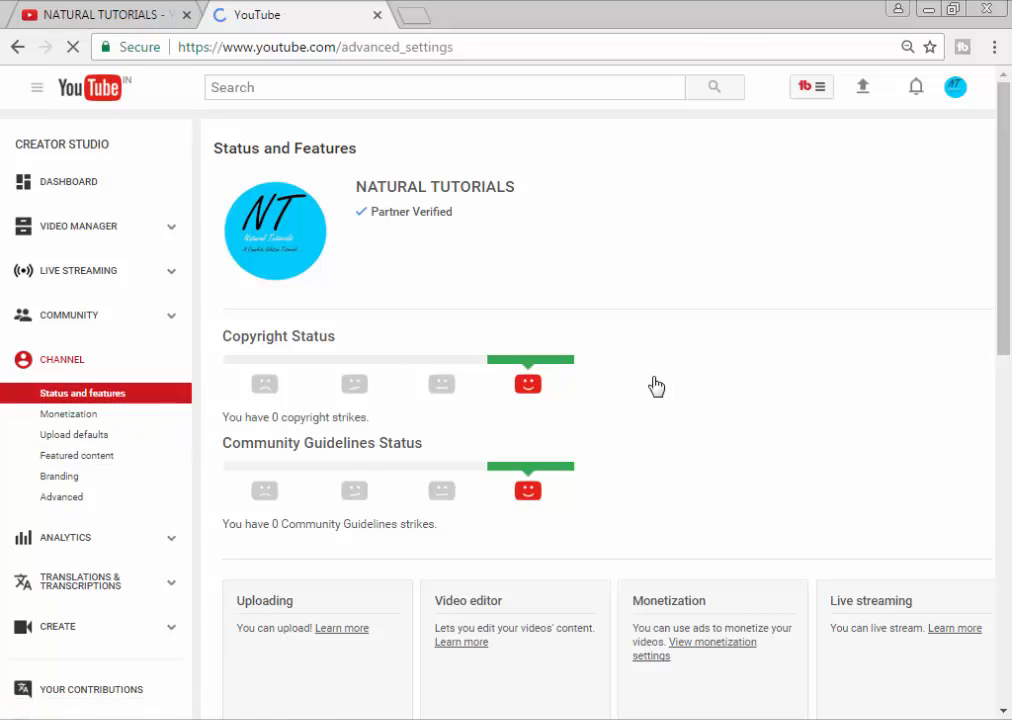
scroll(718, 402, "down", 3)
scroll(719, 402, "up", 3)
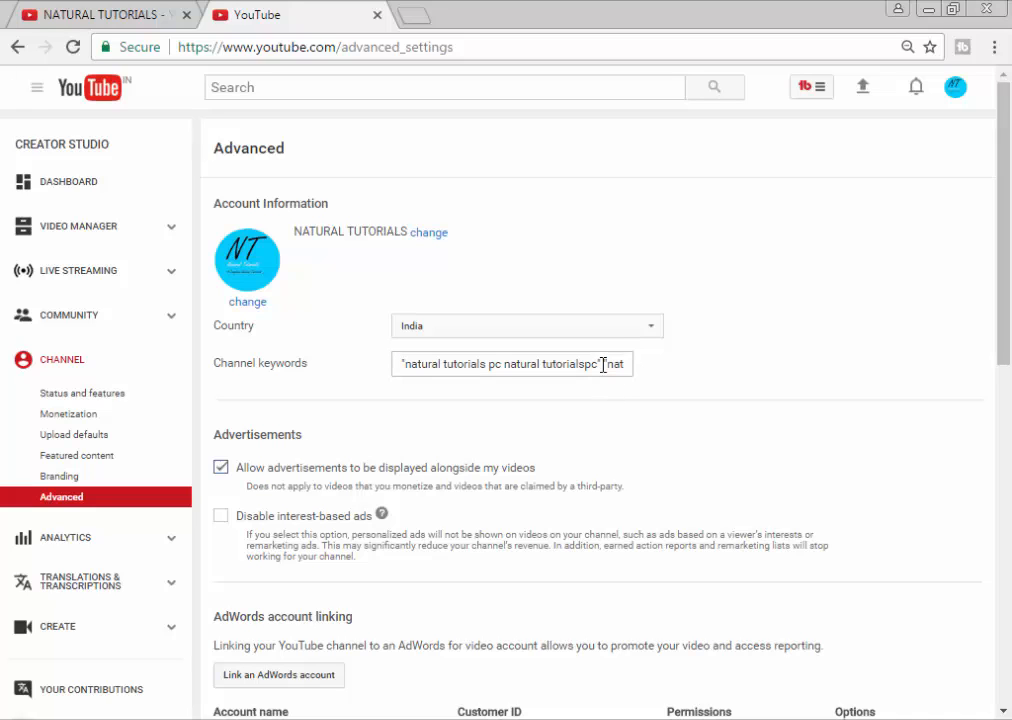
left_click_drag(603, 361, 669, 372)
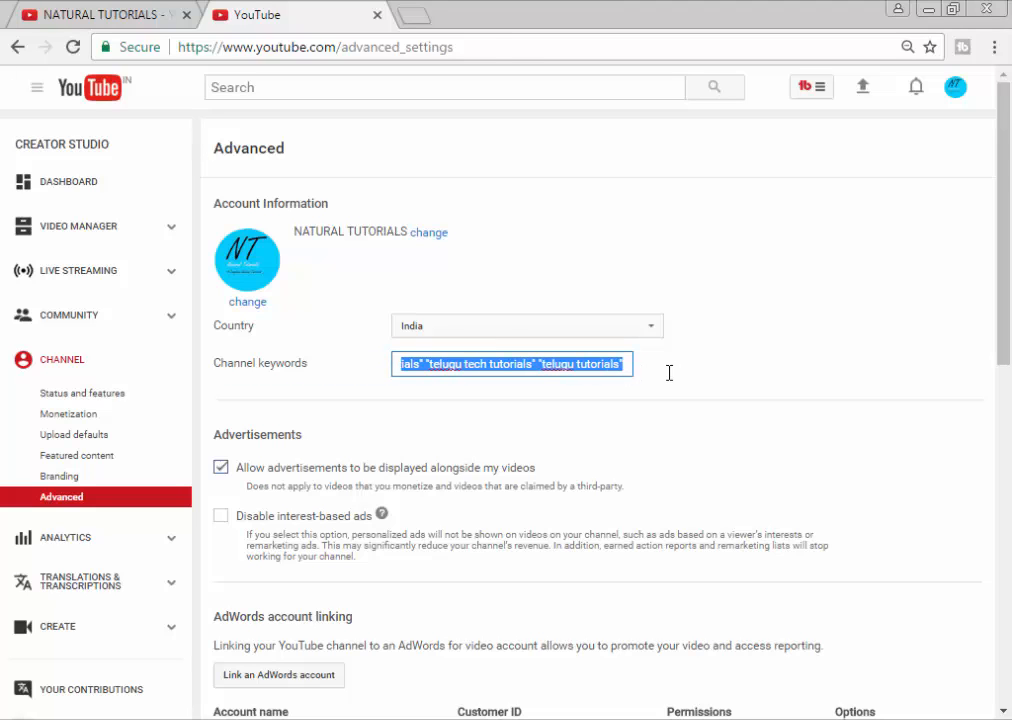
right_click(572, 368)
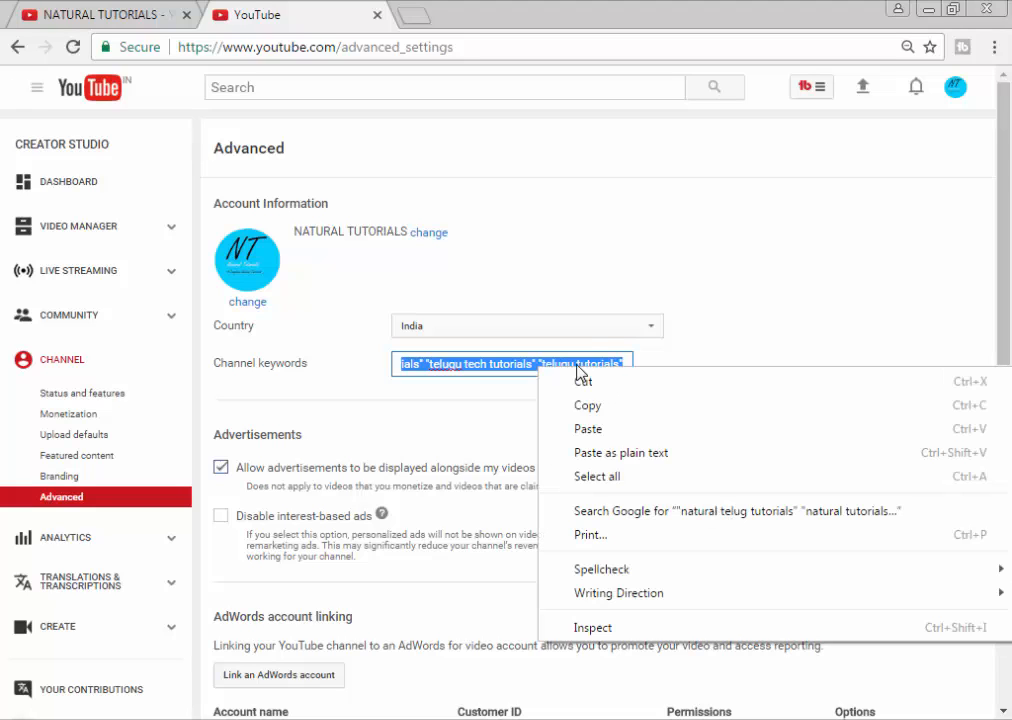
left_click(603, 408)
left_click(722, 343)
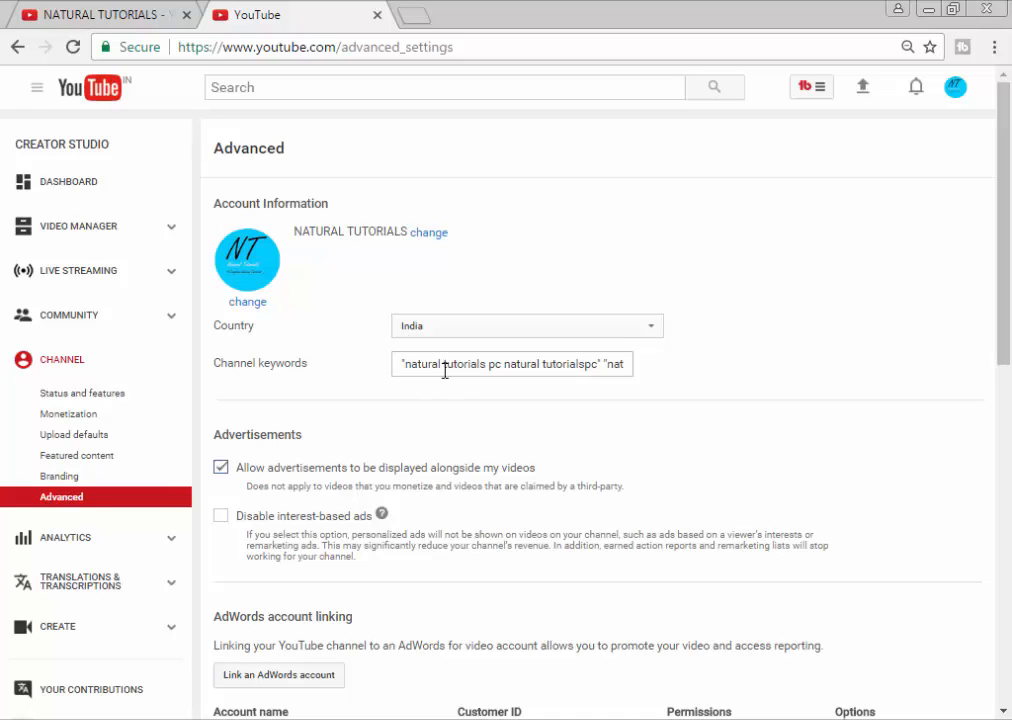
scroll(445, 370, "down", 15)
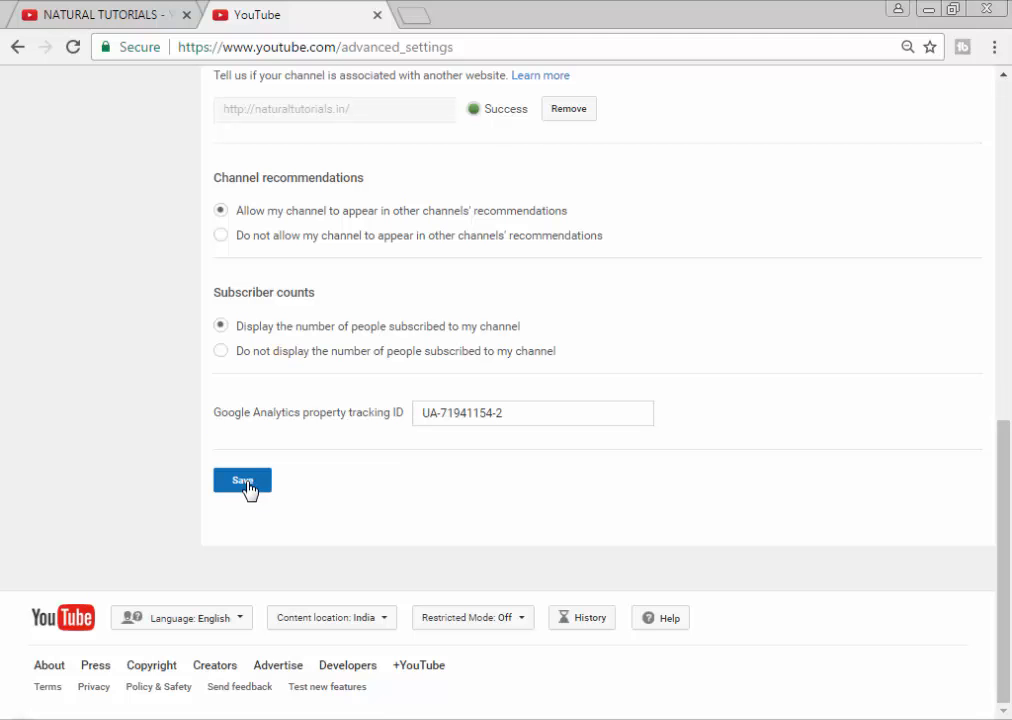
left_click(246, 484)
Step: Select the full list of channel keywords in the Advanced settings
left_click(475, 364)
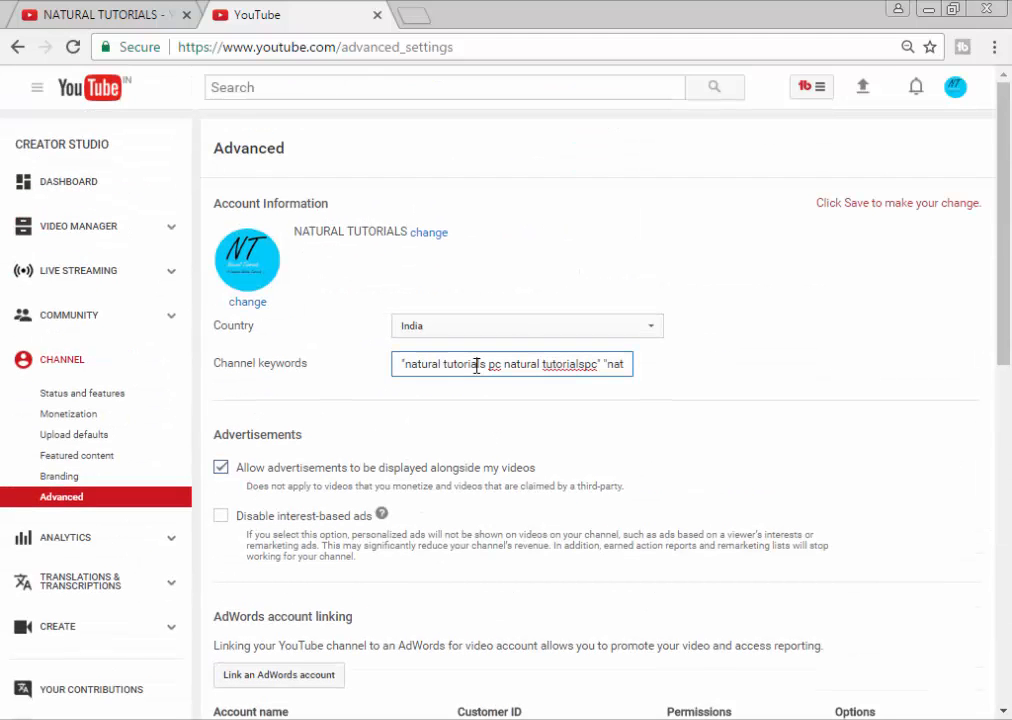
key("ctrl+a")
right_click(476, 366)
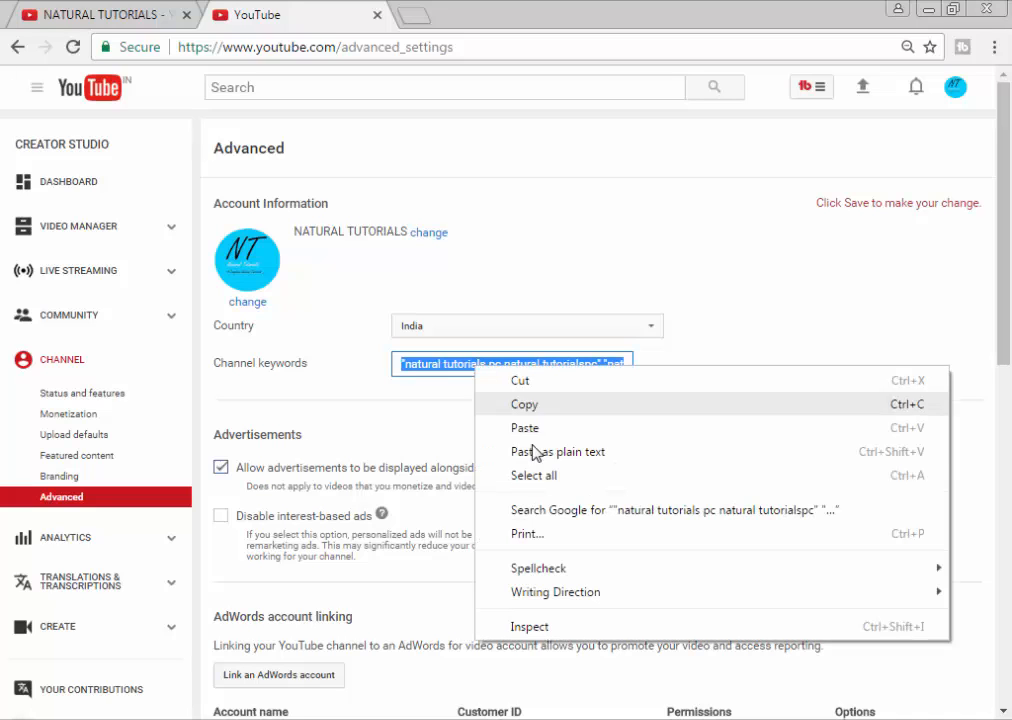
left_click(716, 280)
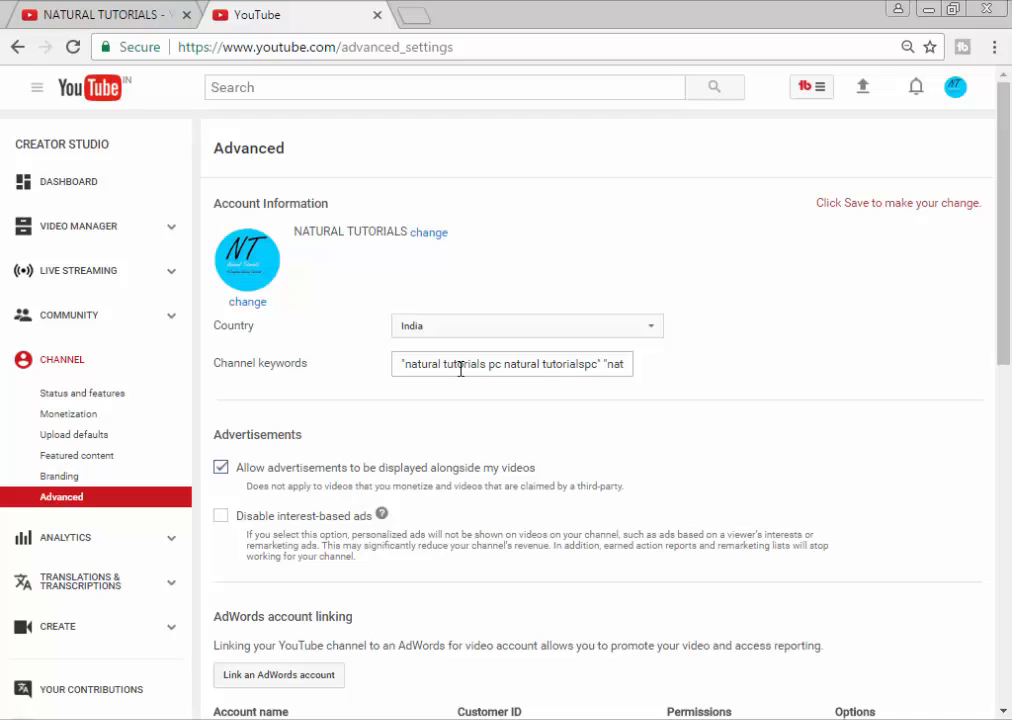
left_click_drag(403, 364, 732, 370)
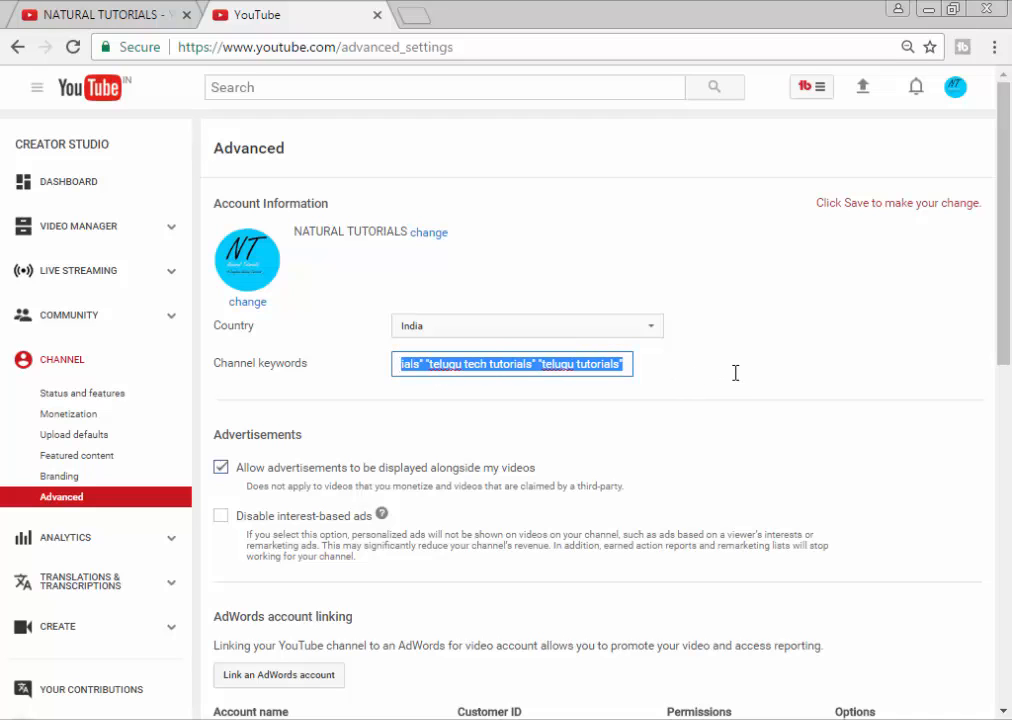
left_click(700, 380)
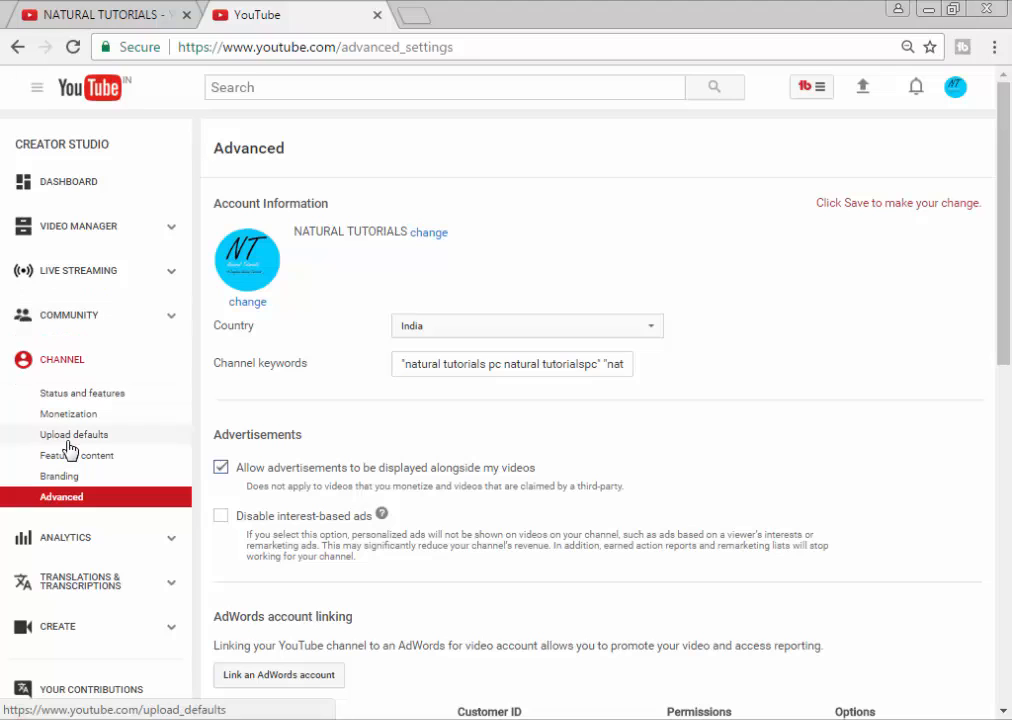
Step: Open the channel's About page by way of the Creator Studio dashboard and view its description
left_click(955, 88)
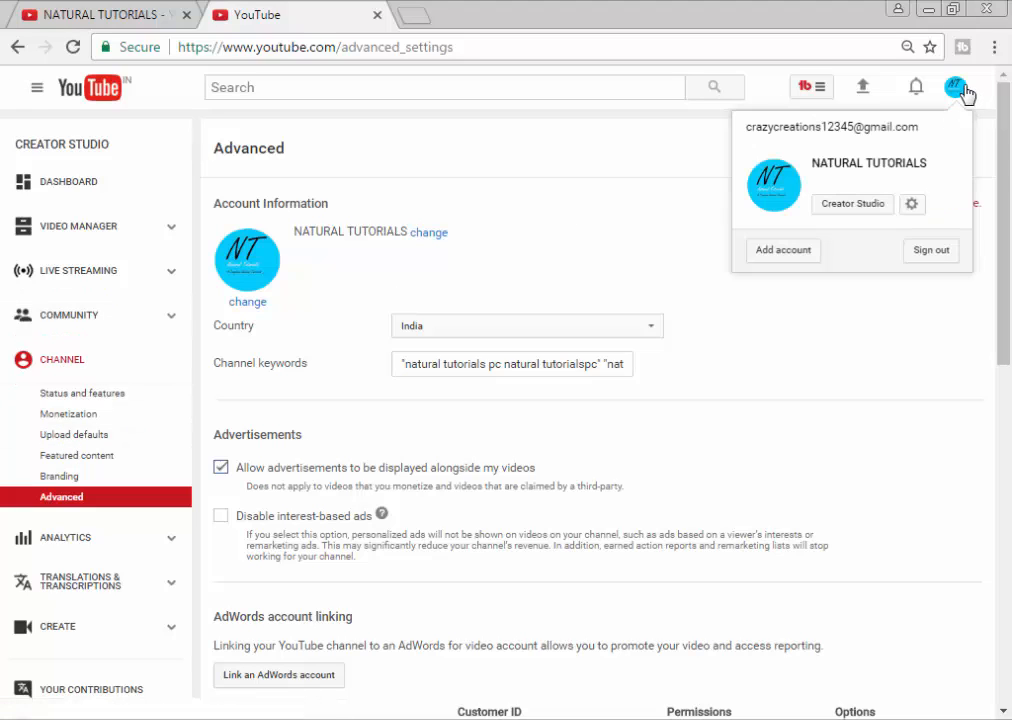
left_click(40, 192)
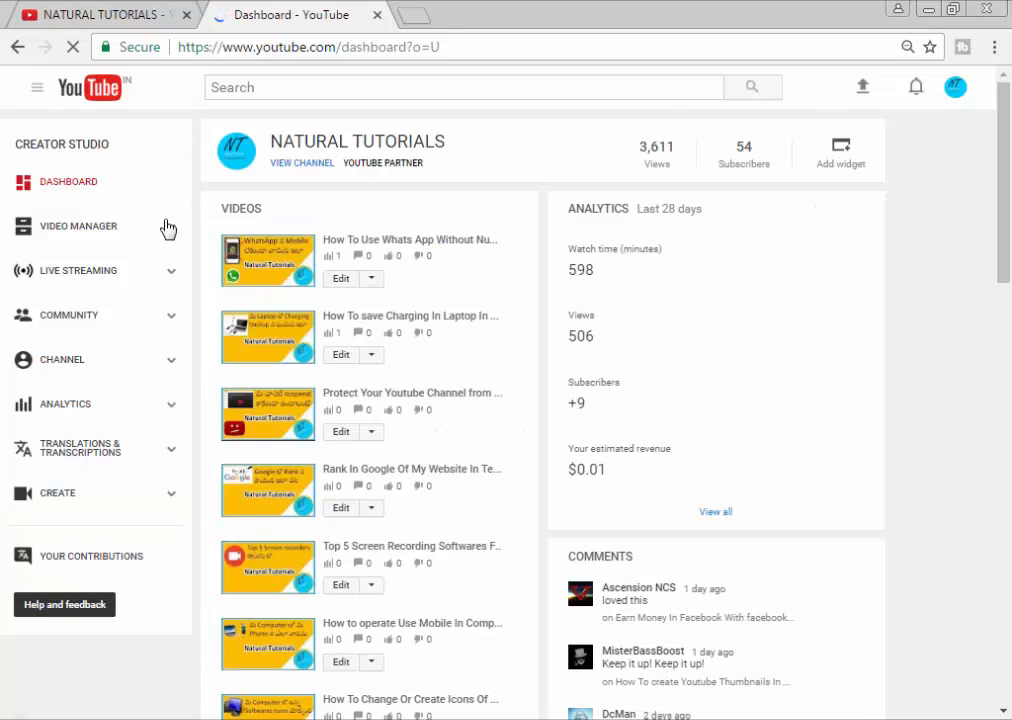
left_click(296, 164)
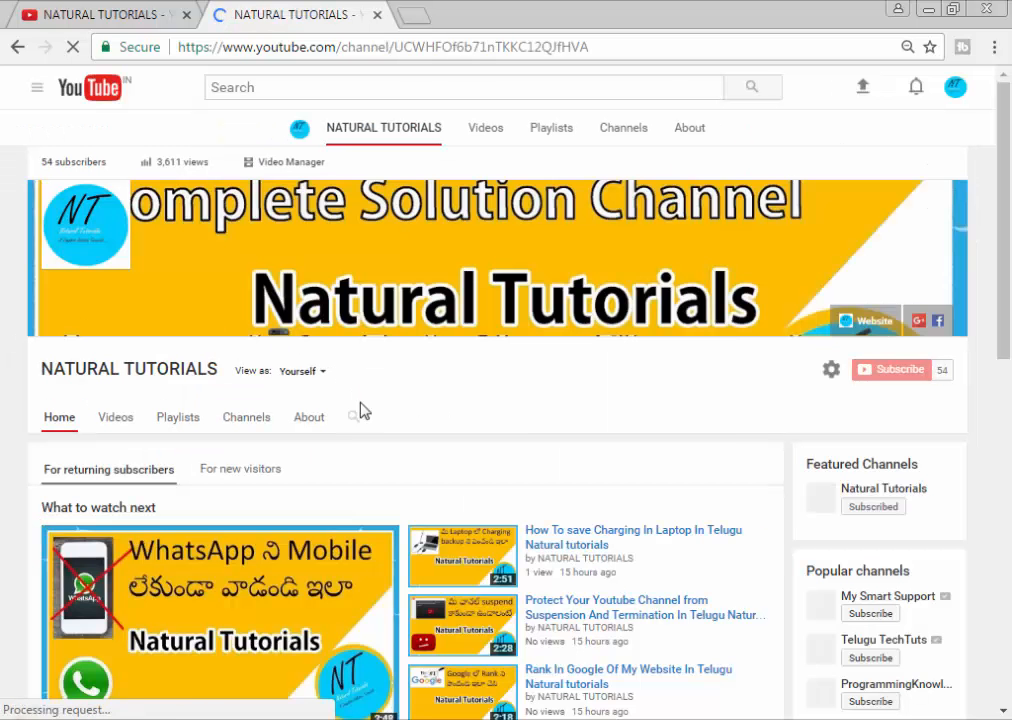
left_click(305, 418)
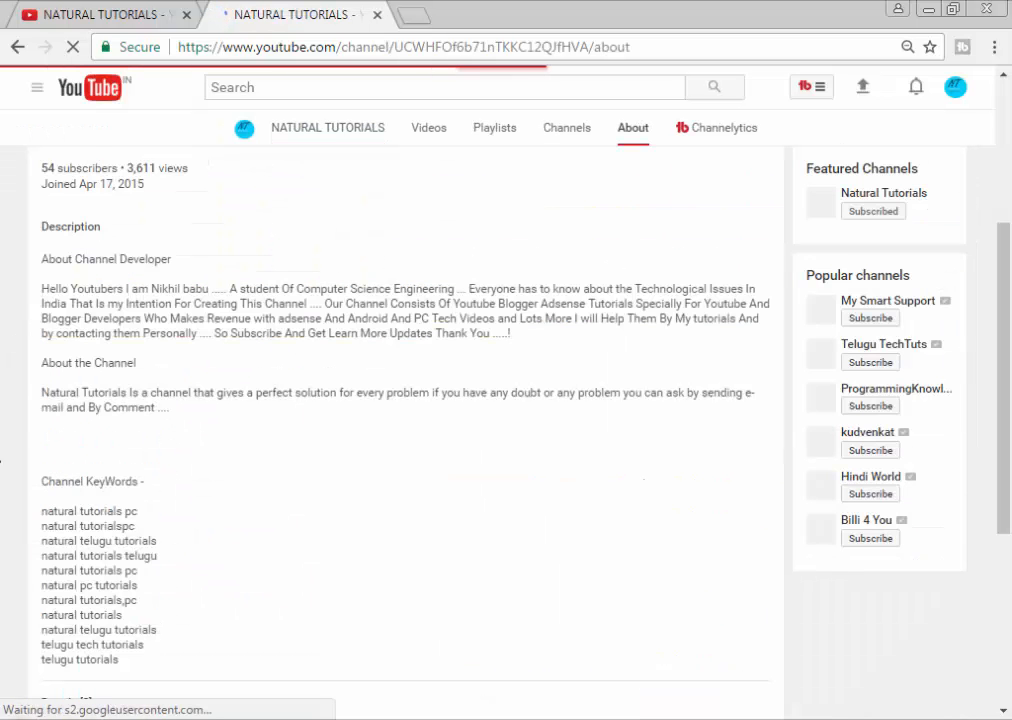
scroll(1, 457, "down", 3)
scroll(1, 453, "up", 5)
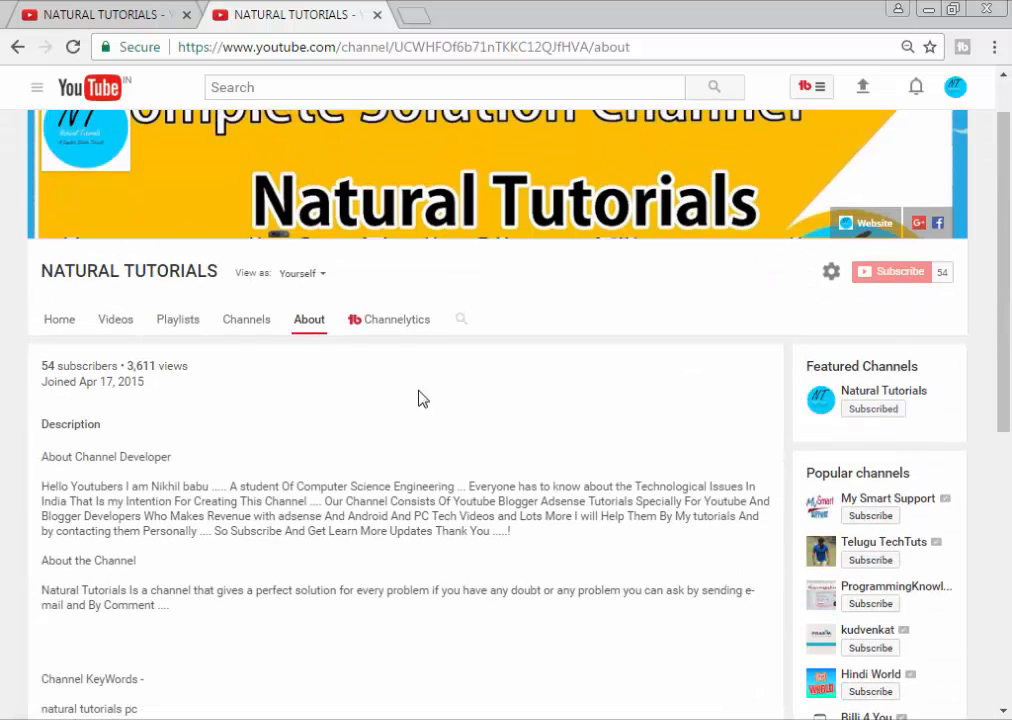
Step: Open the channel description for editing, look through the keyword list at its end, and cancel the edit
mouse_move(762, 455)
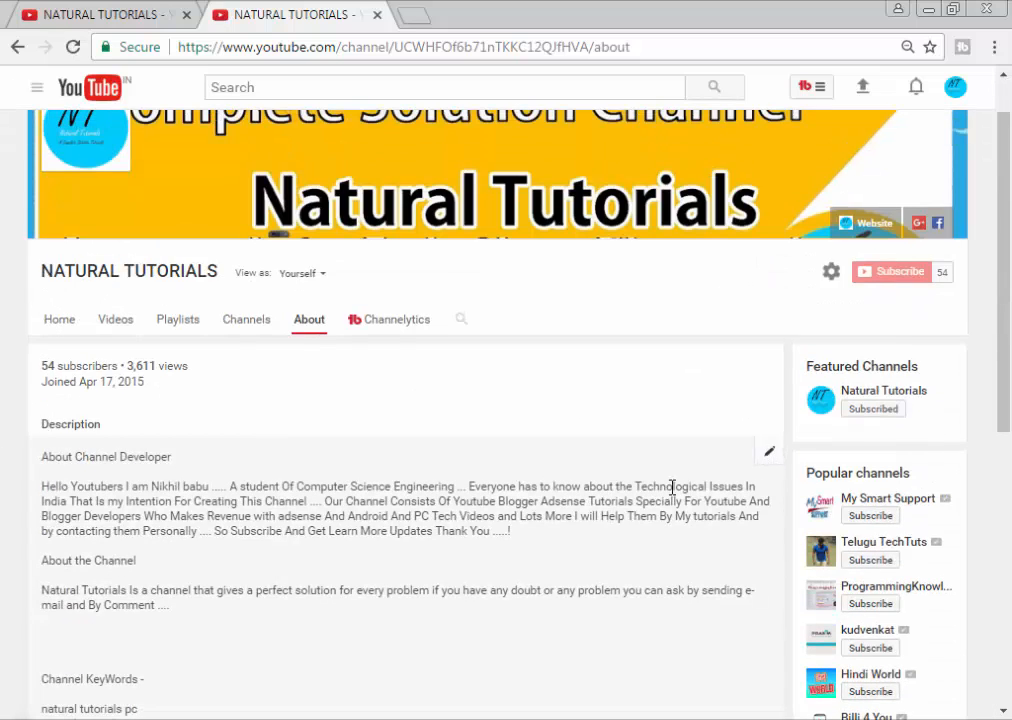
scroll(532, 385, "down", 3)
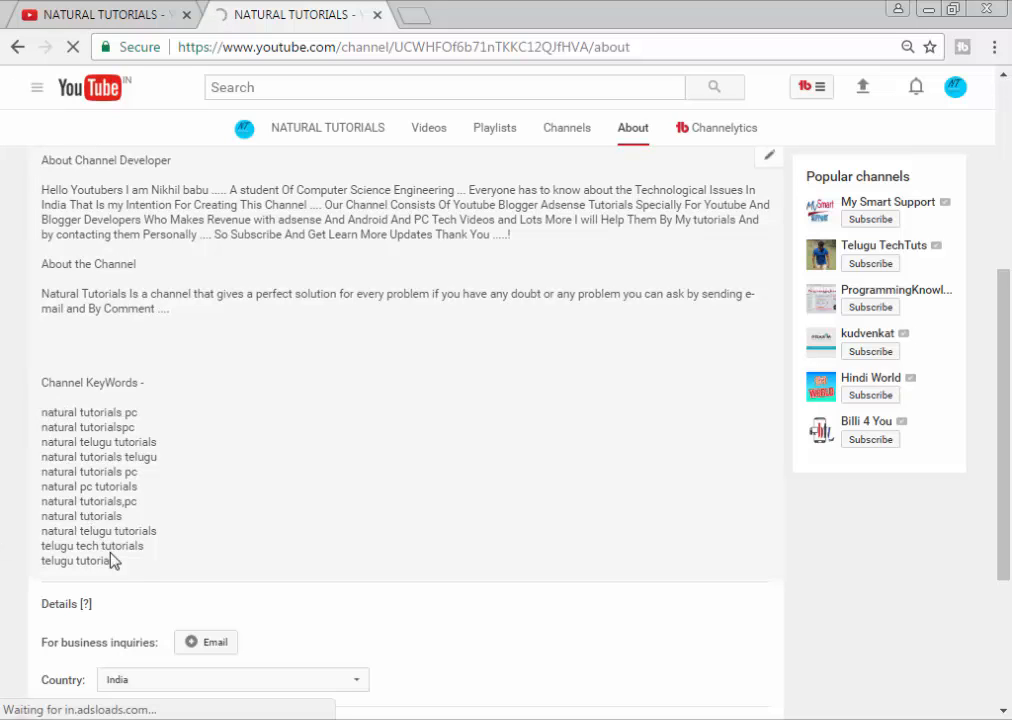
left_click_drag(40, 412, 1, 483)
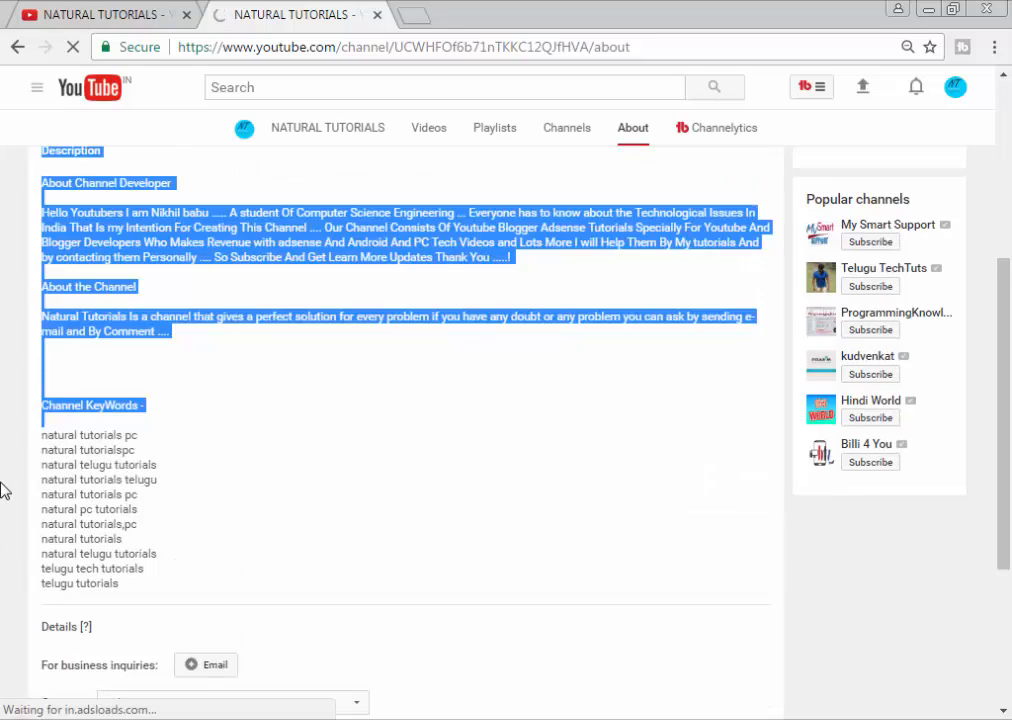
scroll(1, 484, "up", 1)
left_click(156, 453)
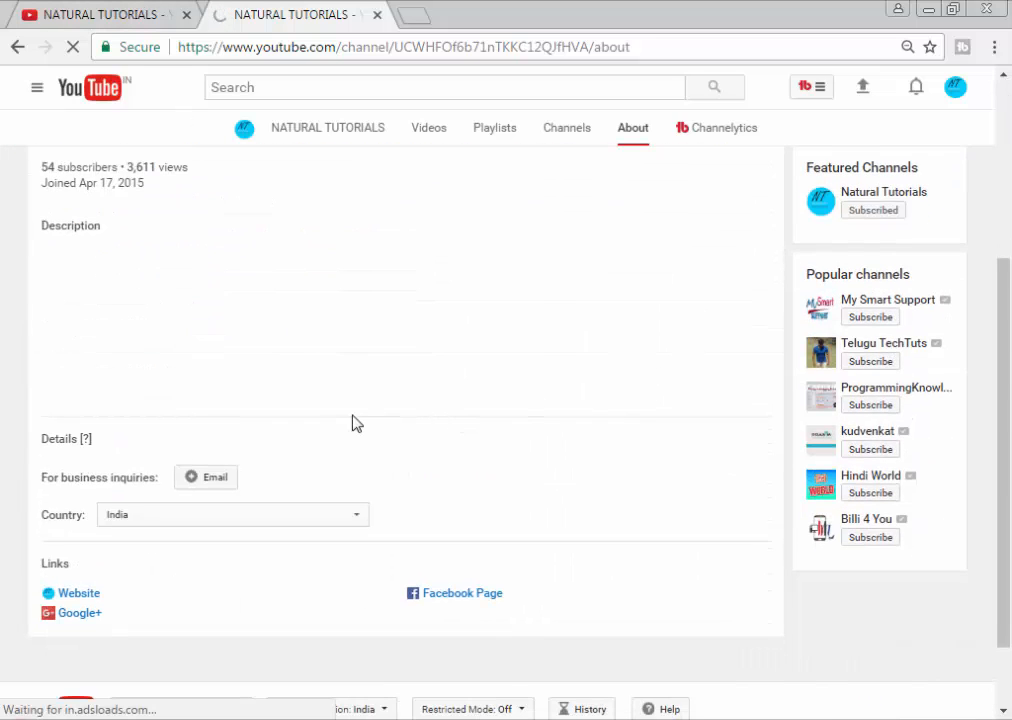
scroll(352, 415, "up", 2)
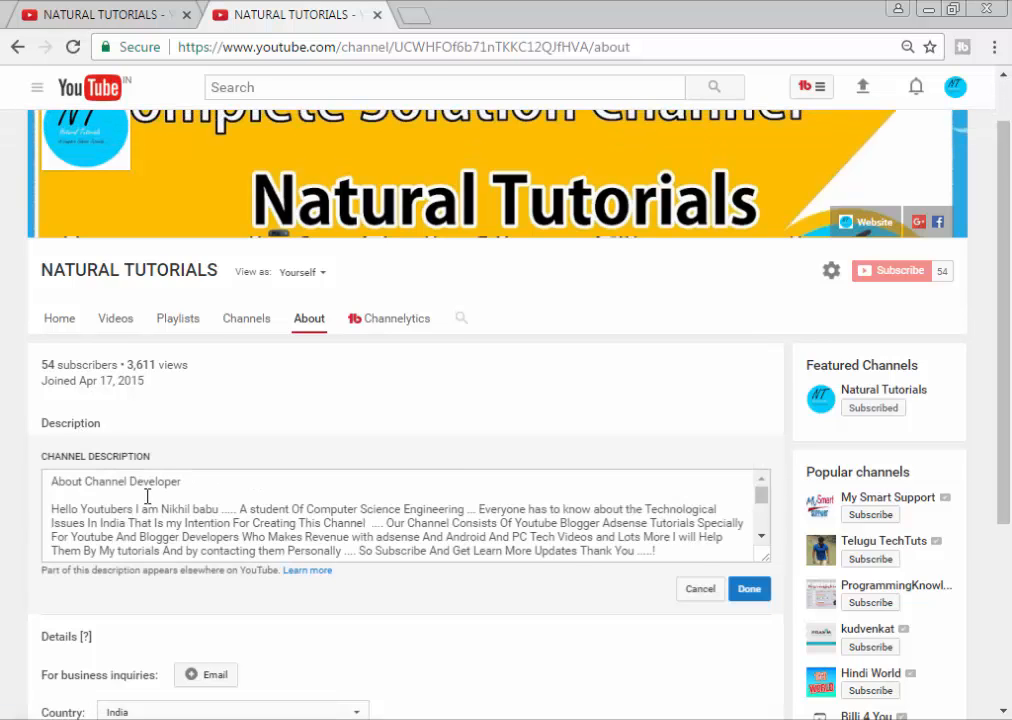
scroll(145, 490, "down", 5)
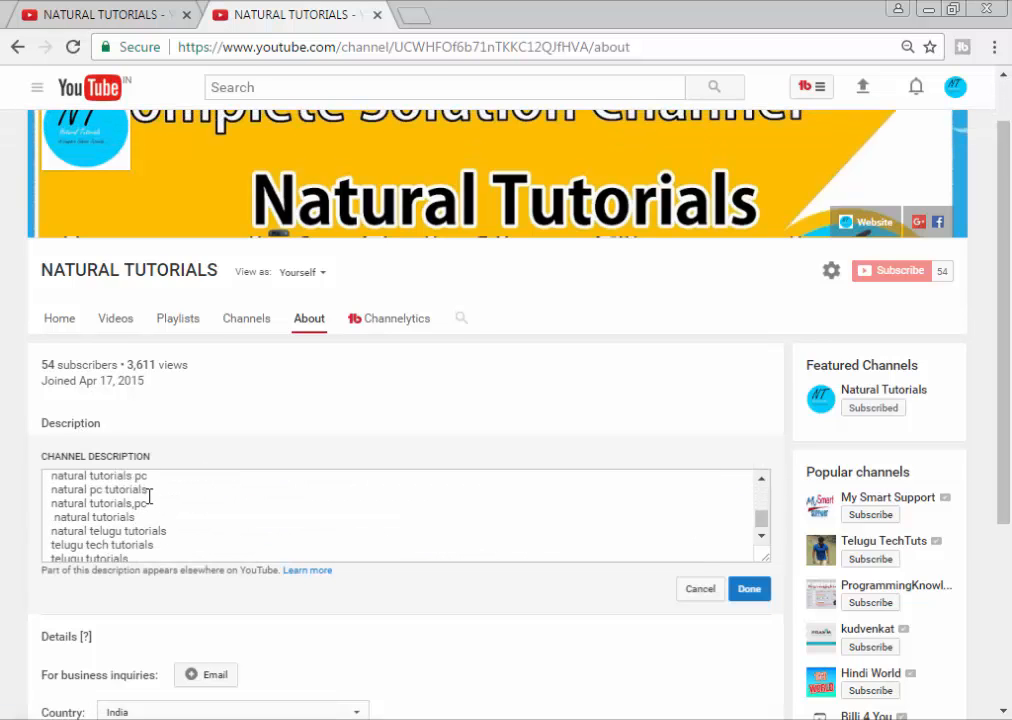
left_click(698, 608)
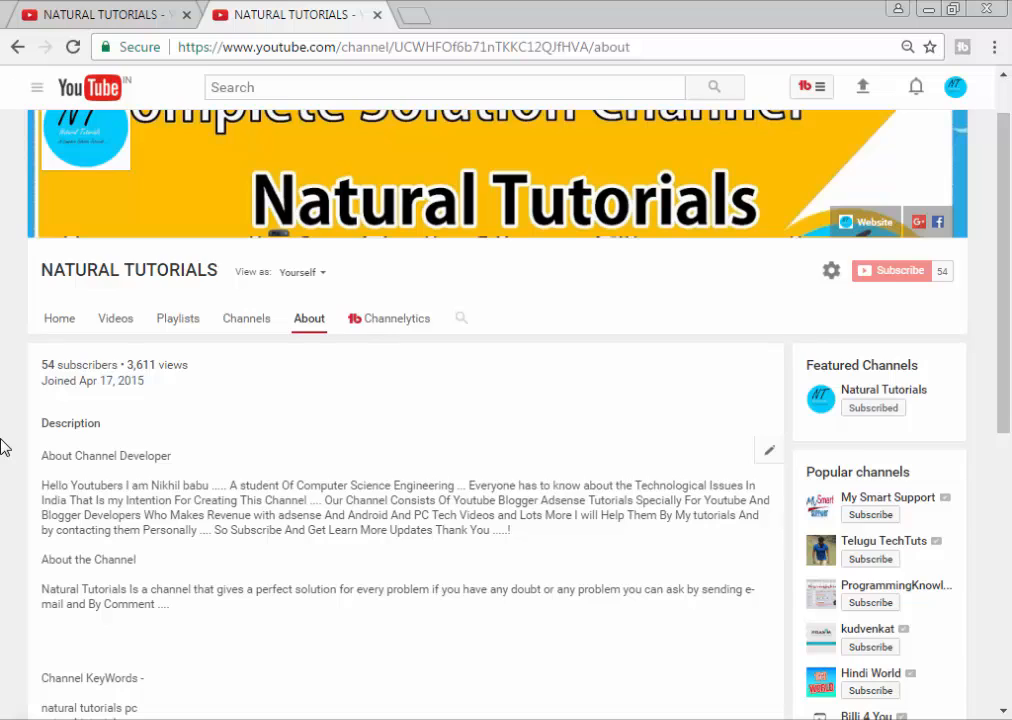
scroll(3, 447, "up", 1)
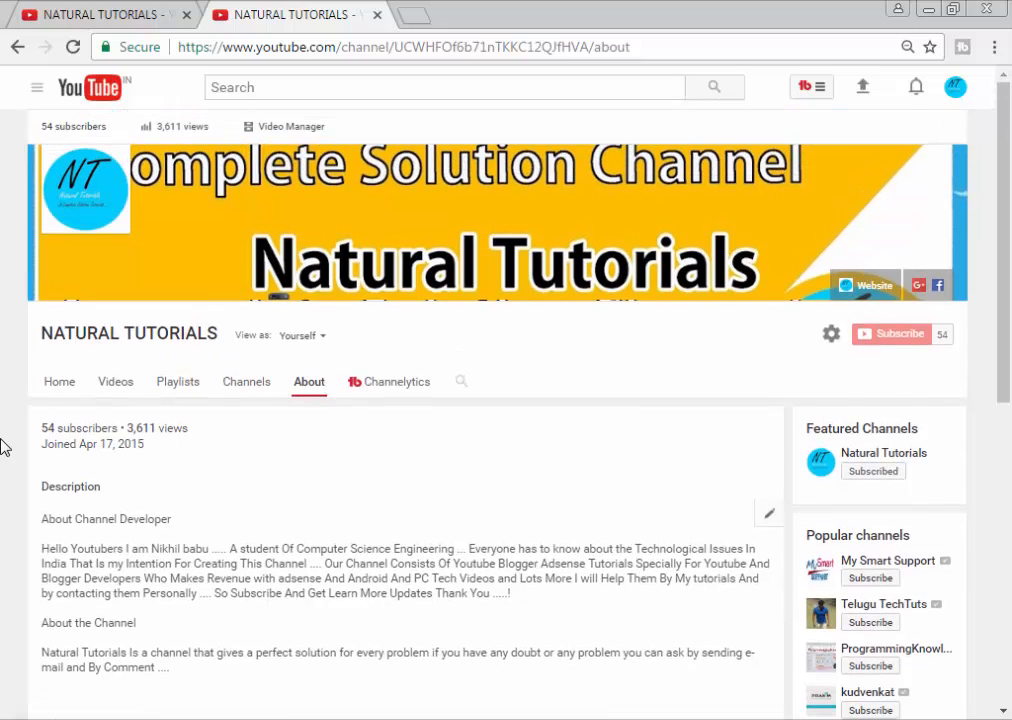
Step: Open the video upload page in a new browser tab
left_click(862, 90, "ctrl")
left_click(480, 12)
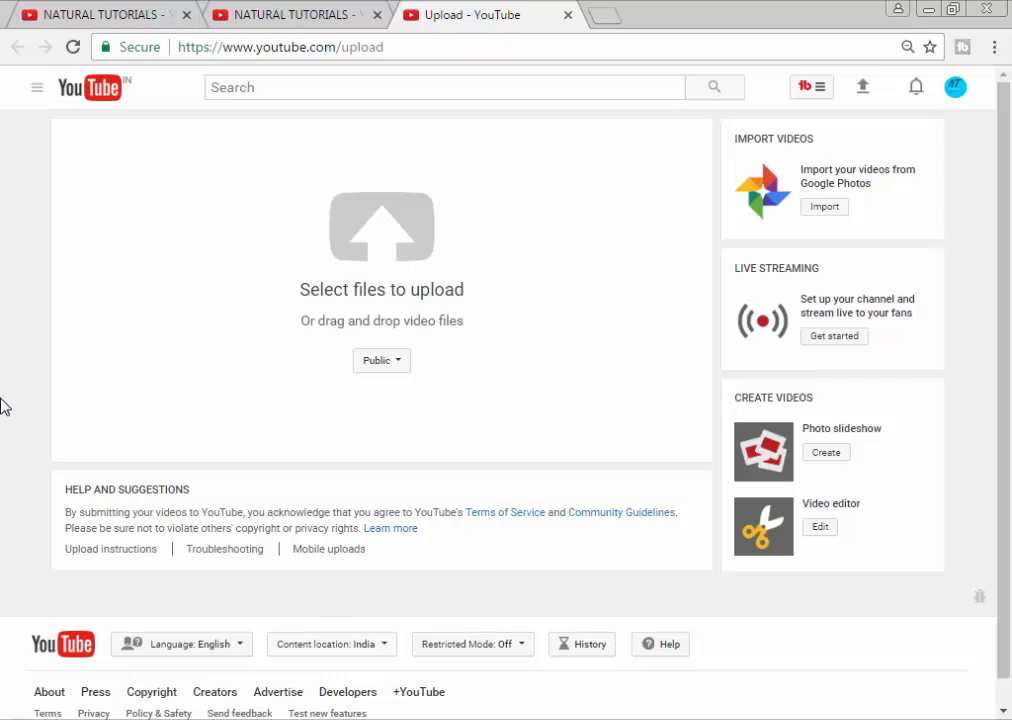
Step: Try to upload the thumbnail image "icon of applications an folders" from the 121 folder
left_click(418, 244)
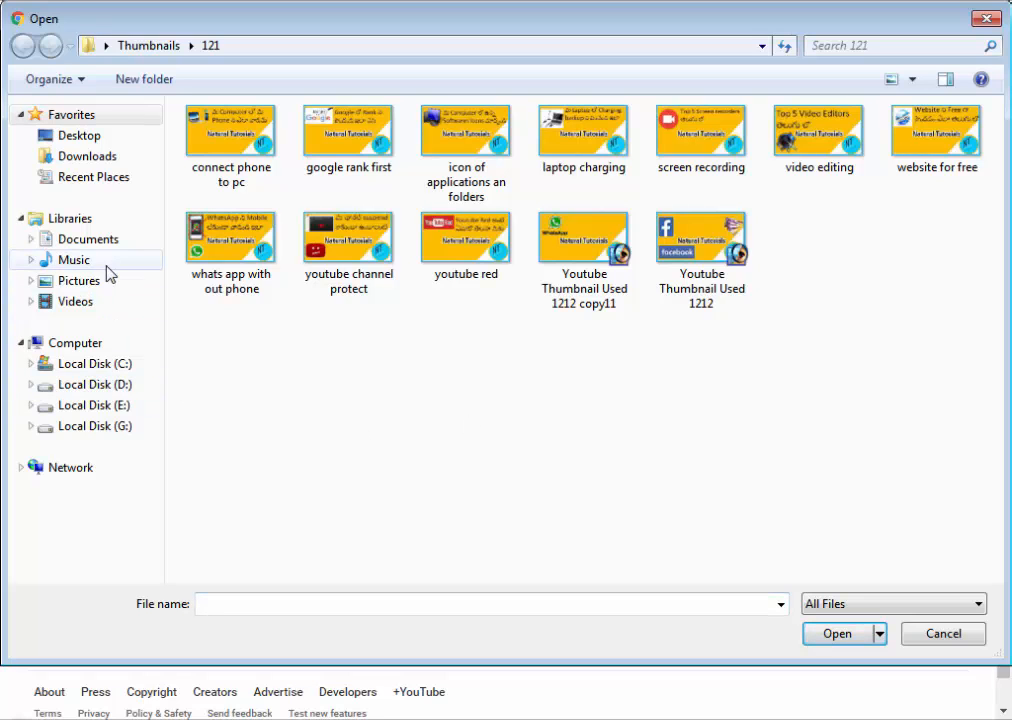
double_click(482, 161)
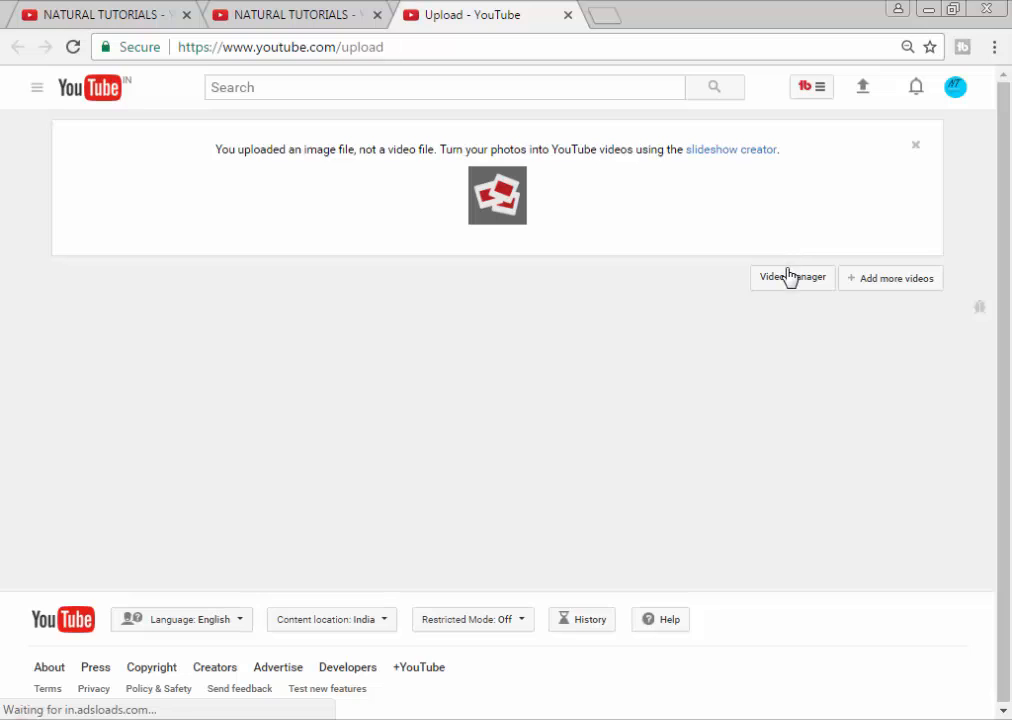
left_click(790, 278)
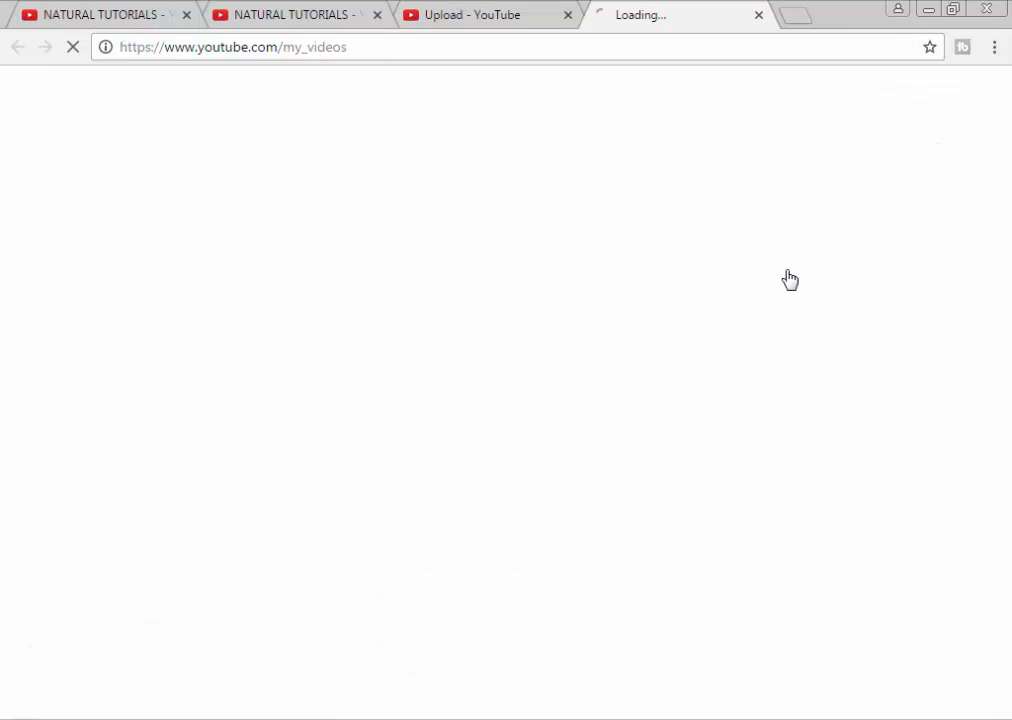
left_click(759, 14)
Step: Reload the upload page and upload the "Best Video Editing Software For Youtubers In Telugu Natural Tutorials" video from the Camtasia Studio documents folder
left_click(860, 88)
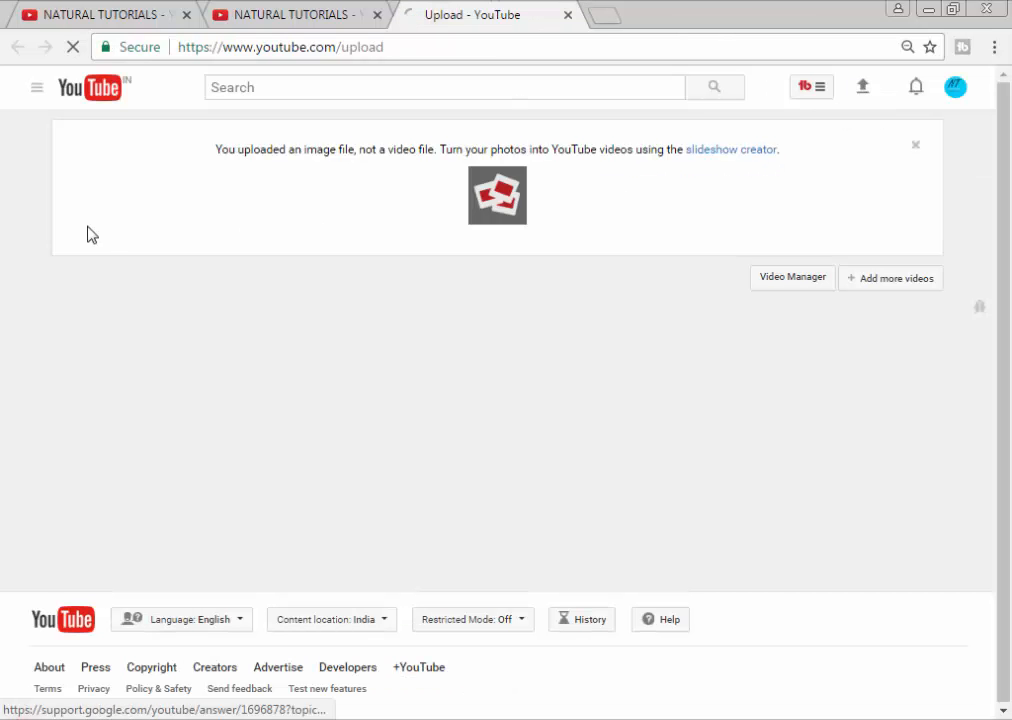
right_click(70, 718)
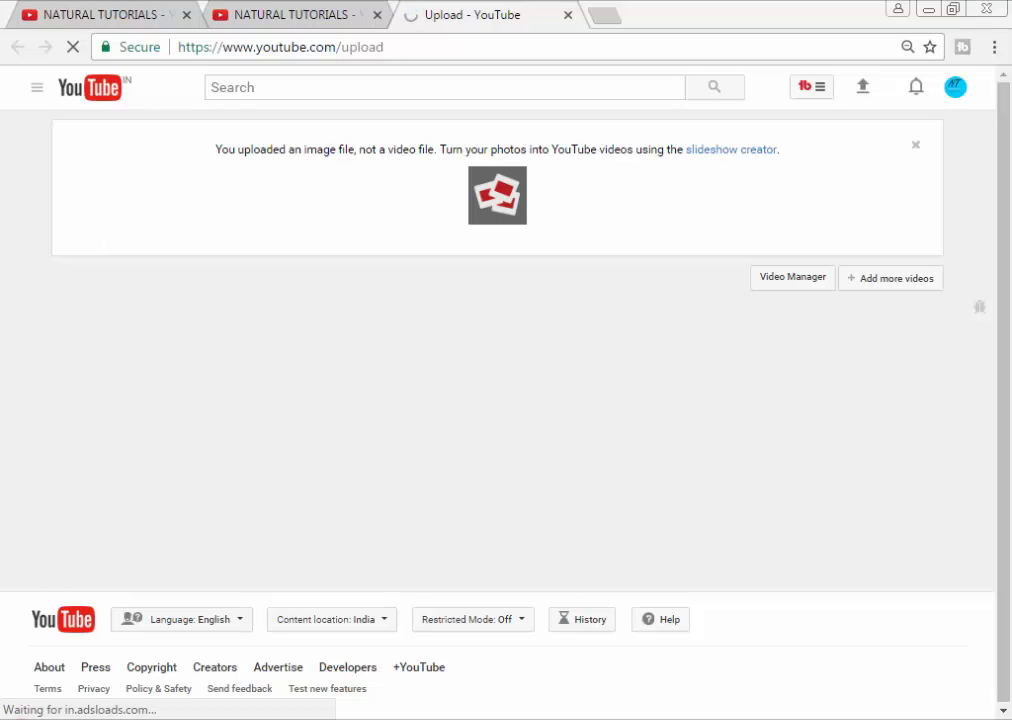
left_click(104, 482)
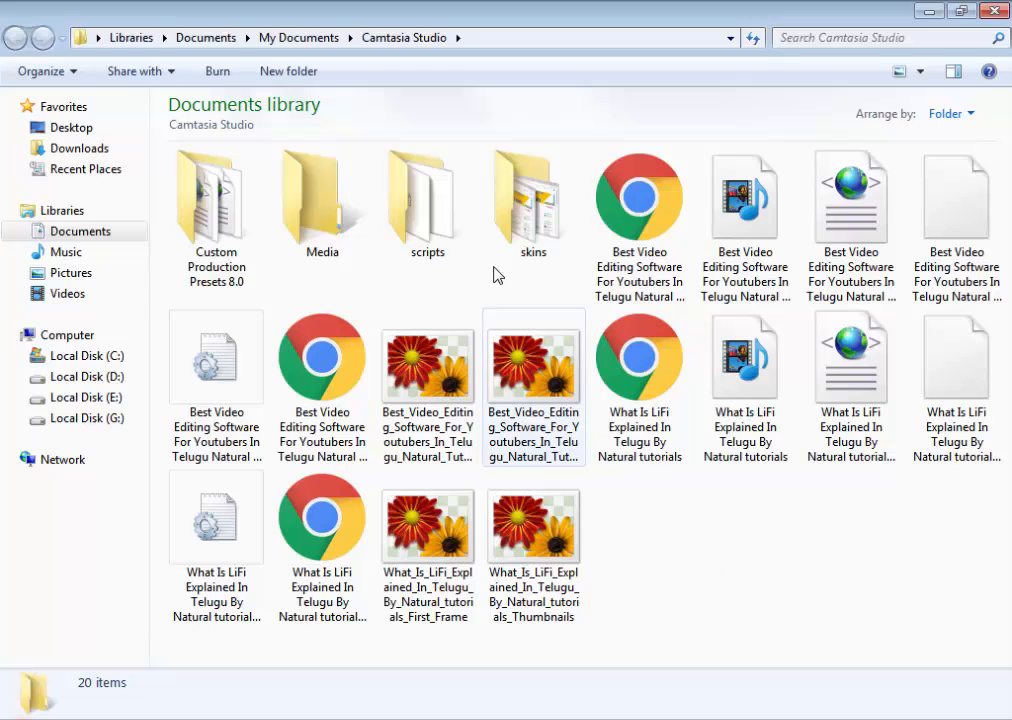
left_click_drag(700, 250, 357, 257)
key("alt+Tab")
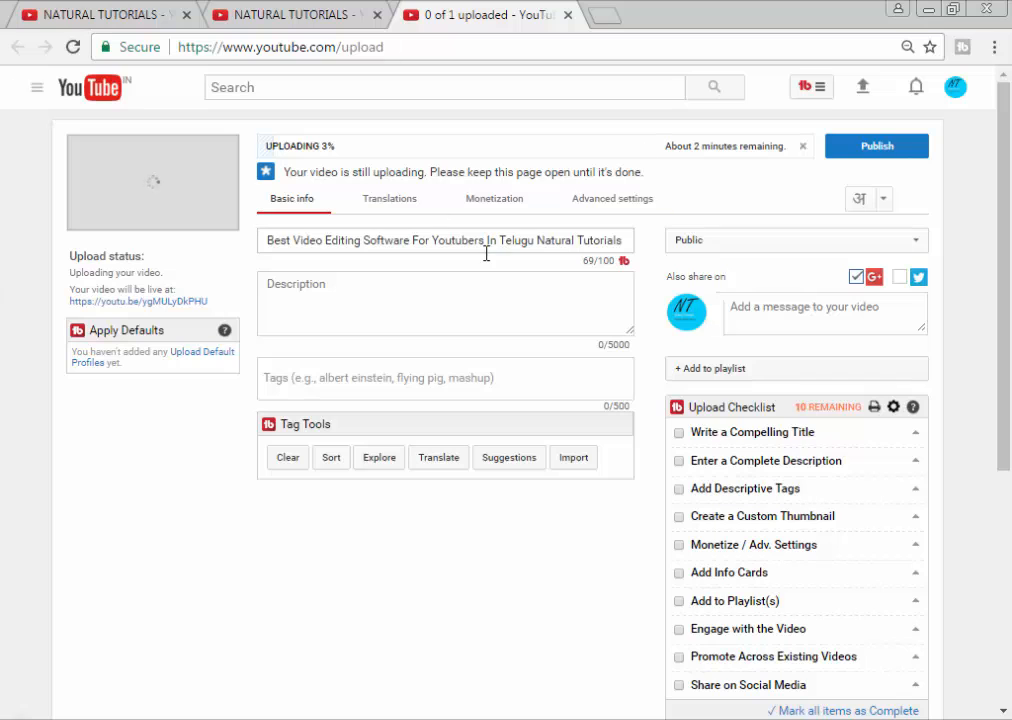
Step: Turn on monetization with ads for the uploading video and return to its basic info
left_click(507, 201)
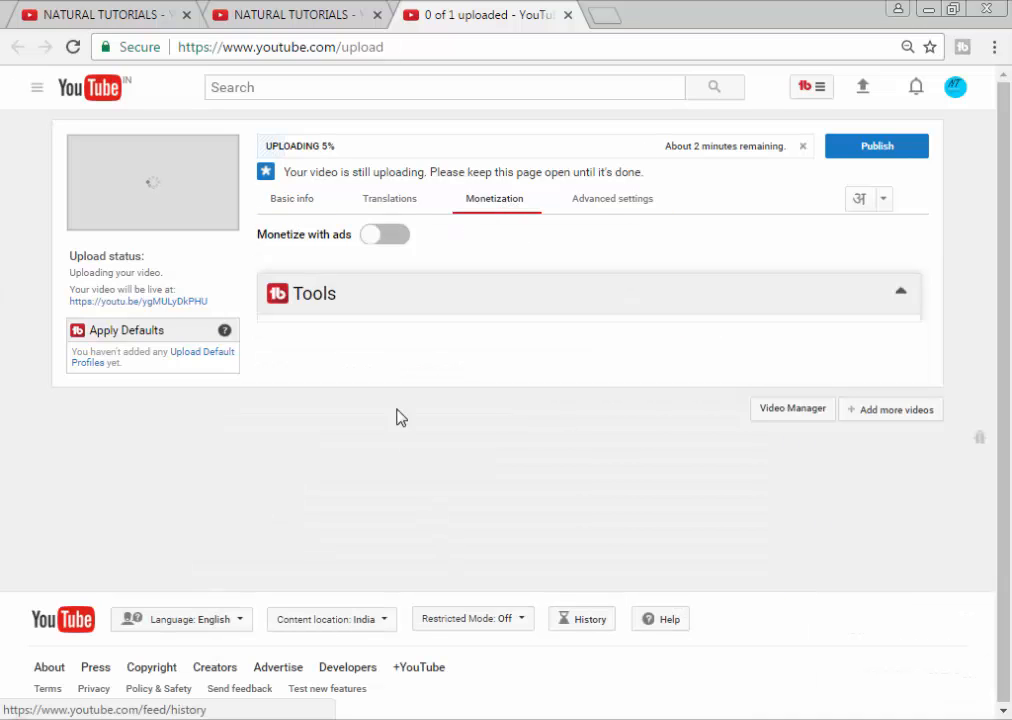
left_click(392, 235)
left_click(300, 203)
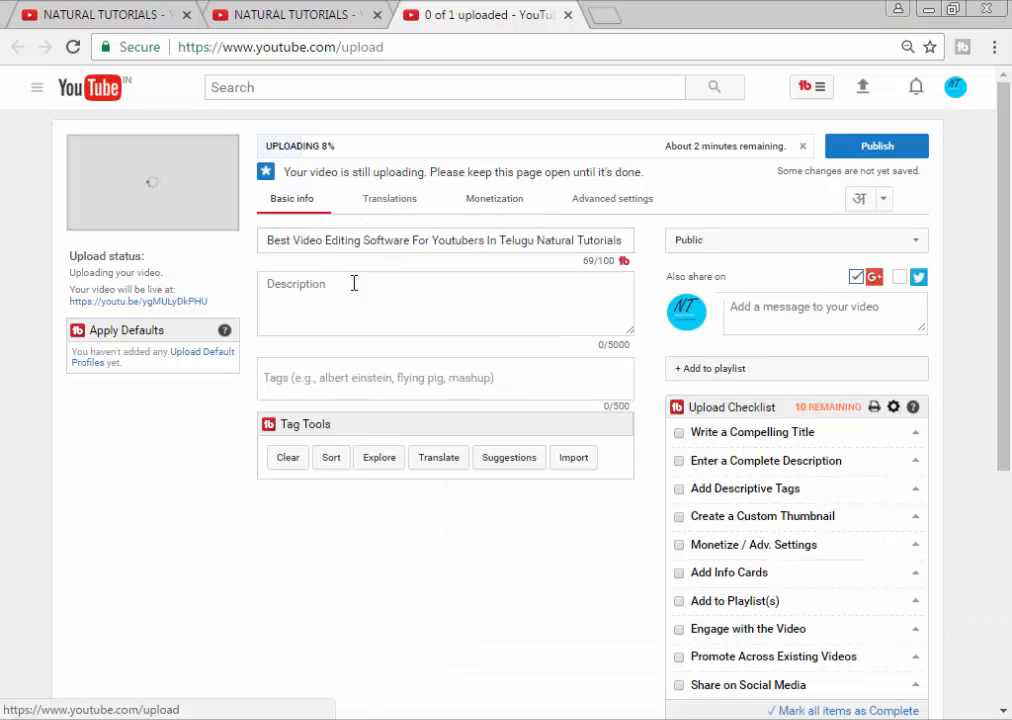
Step: Copy the video's title into its description and start a new line below it
left_click(354, 287)
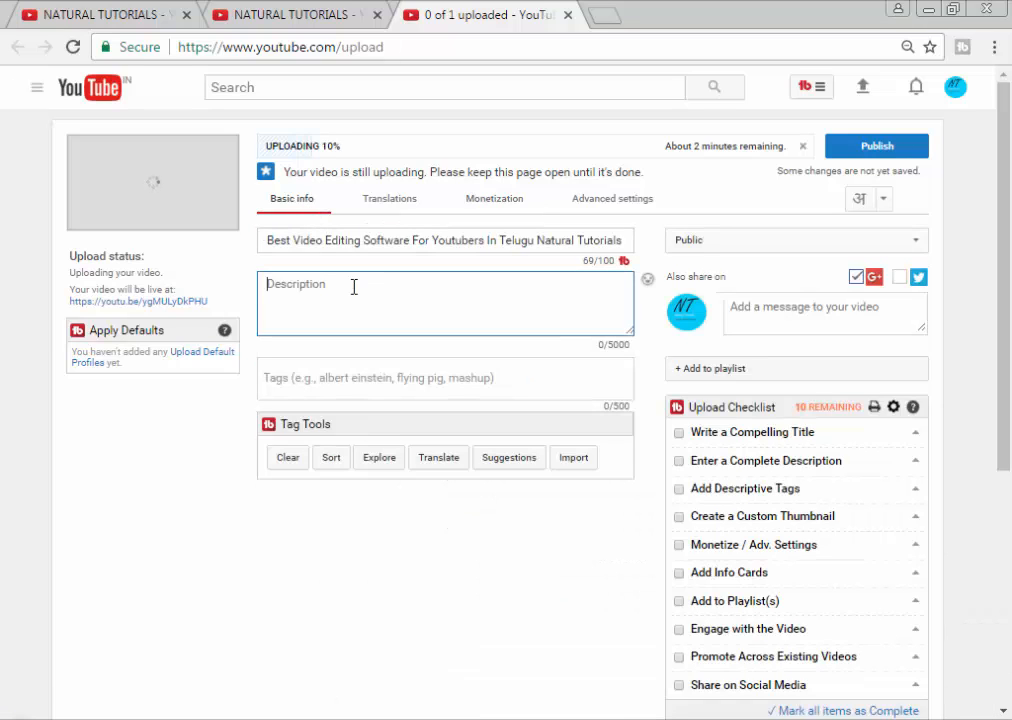
left_click(372, 241)
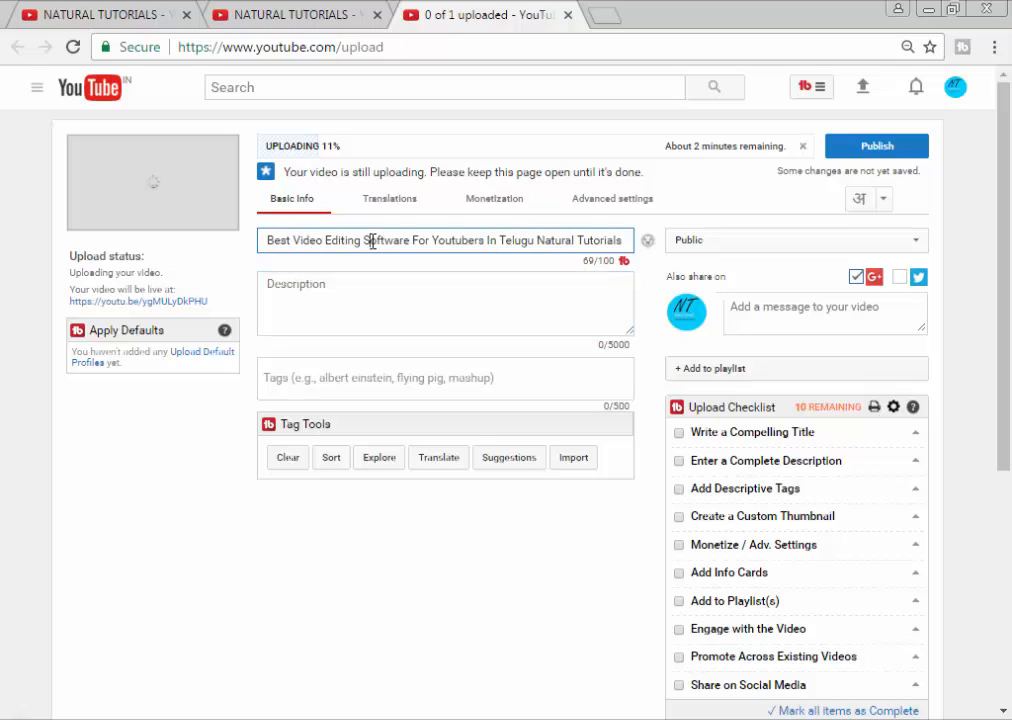
key("ctrl+a")
key("ctrl+c")
left_click(371, 303)
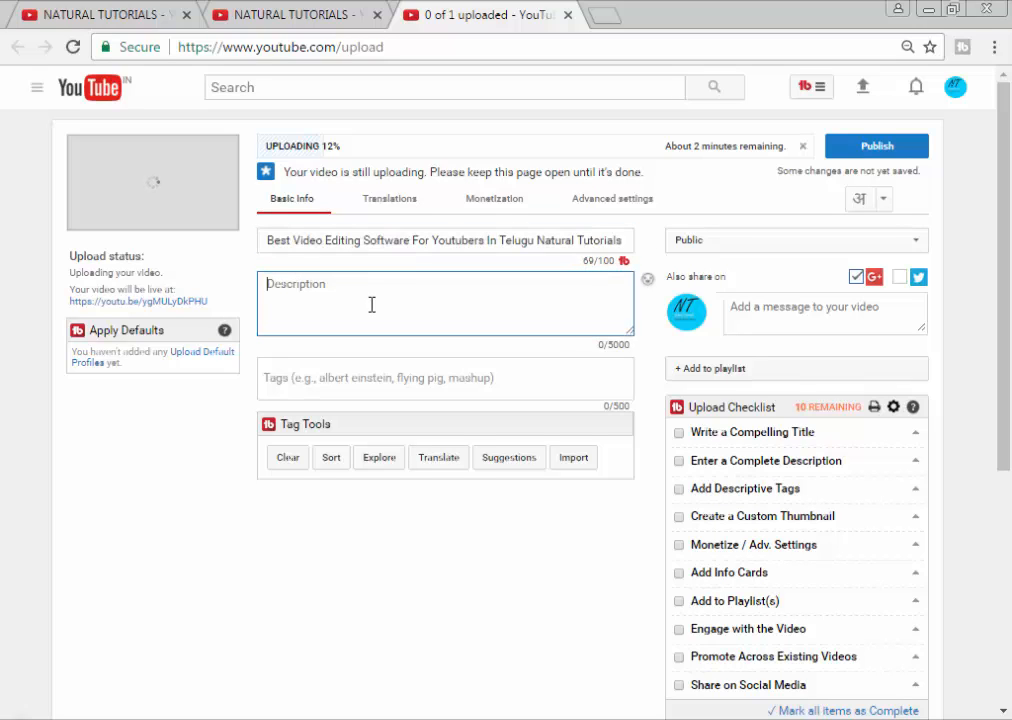
key("ctrl+v")
key("Return")
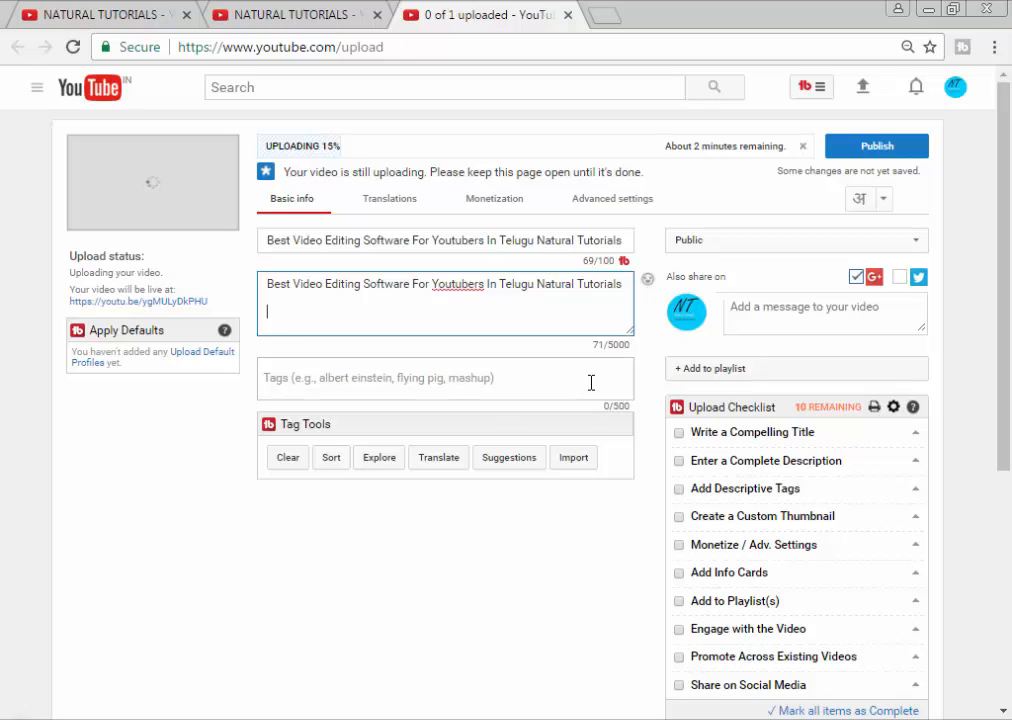
Step: Copy the entire text of the "Natural Tutorials Description" WordPad document into the video description below the title line
right_click(343, 719)
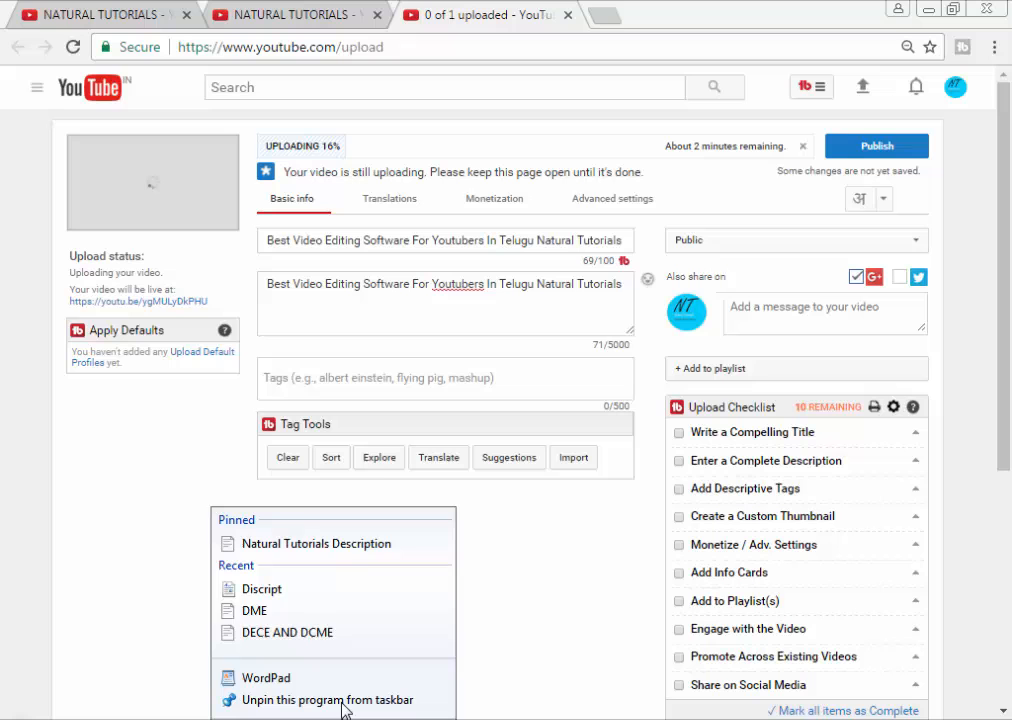
left_click(350, 542)
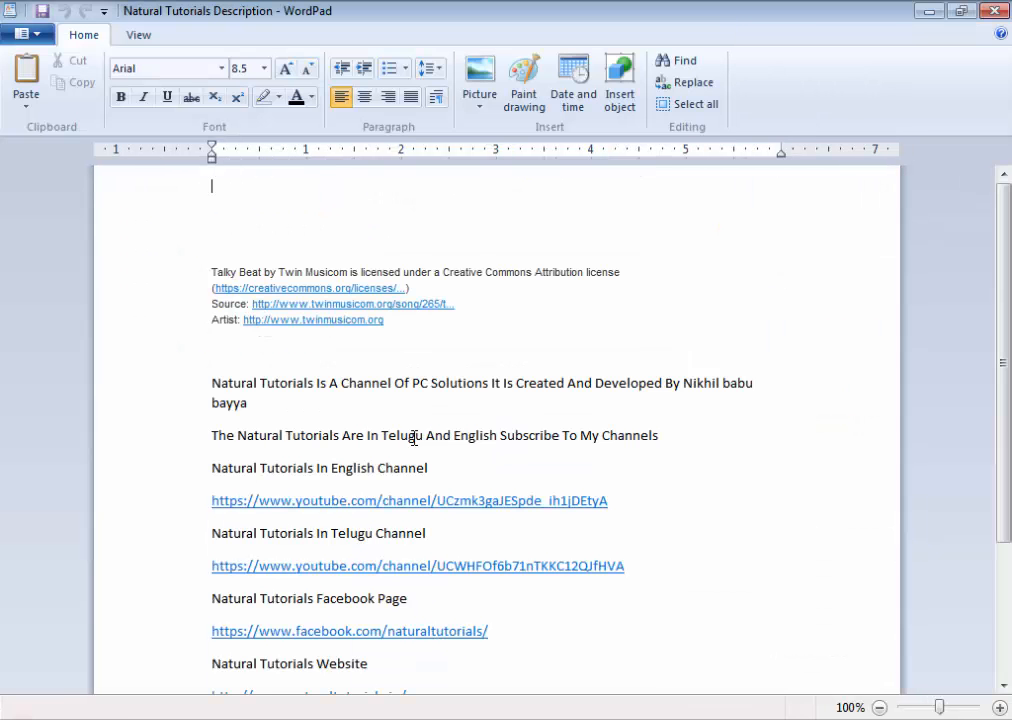
scroll(395, 650, "down", 3)
scroll(385, 541, "up", 3)
scroll(385, 541, "down", 3)
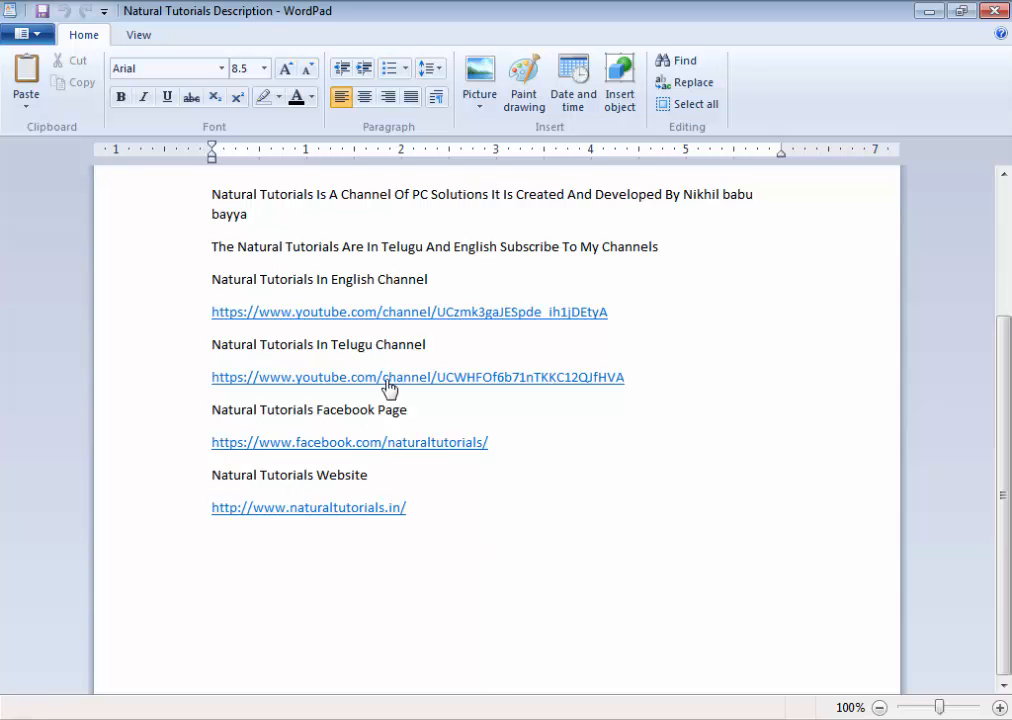
scroll(565, 533, "up", 3)
key("ctrl+a")
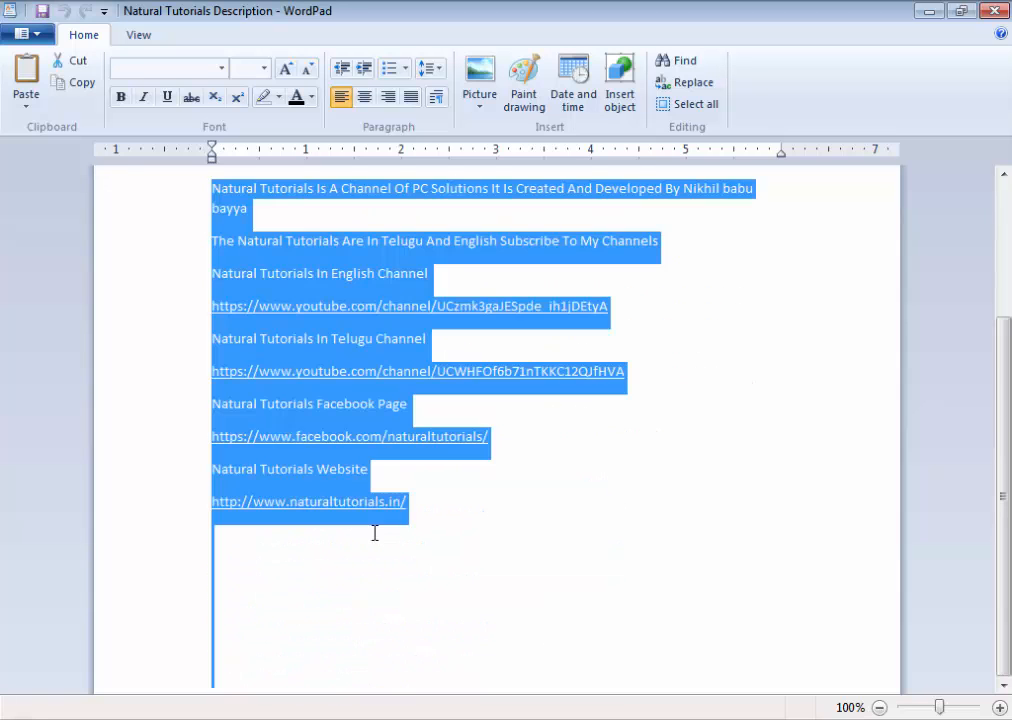
key("alt+Tab")
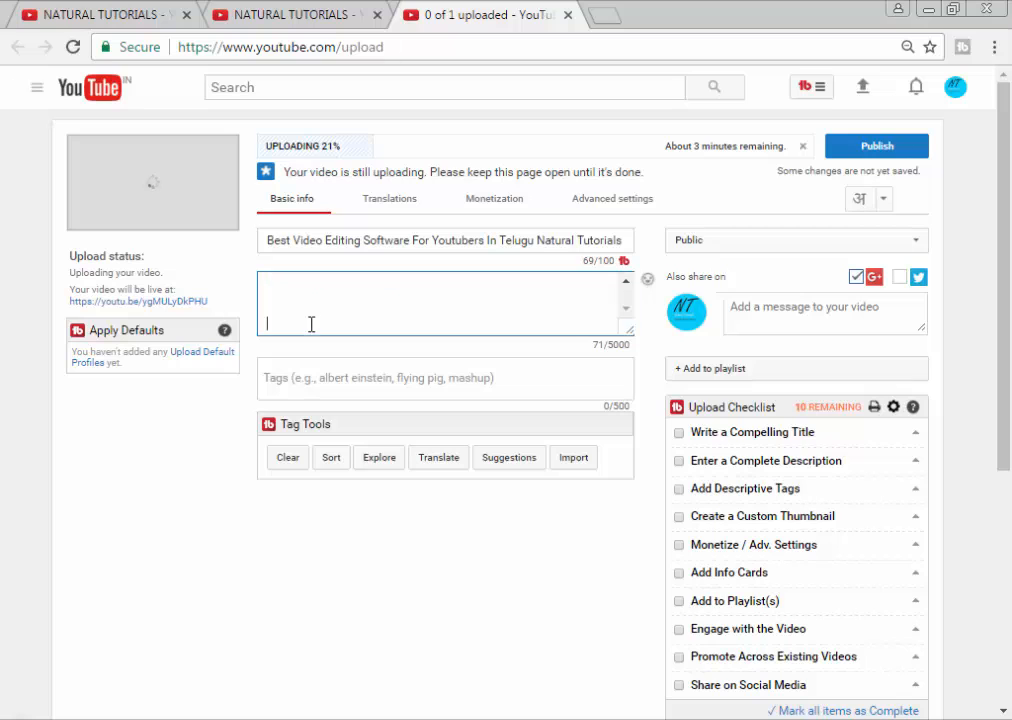
left_click(276, 381)
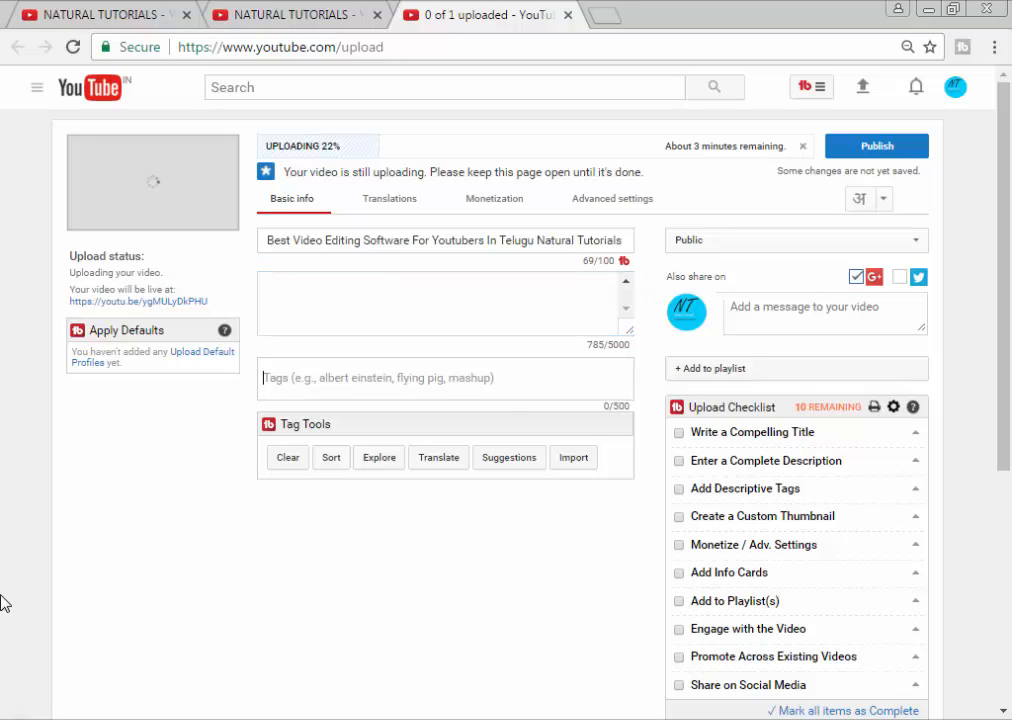
Step: Add the tags "top video editing software" and "best video editing" to the video
left_click(484, 204)
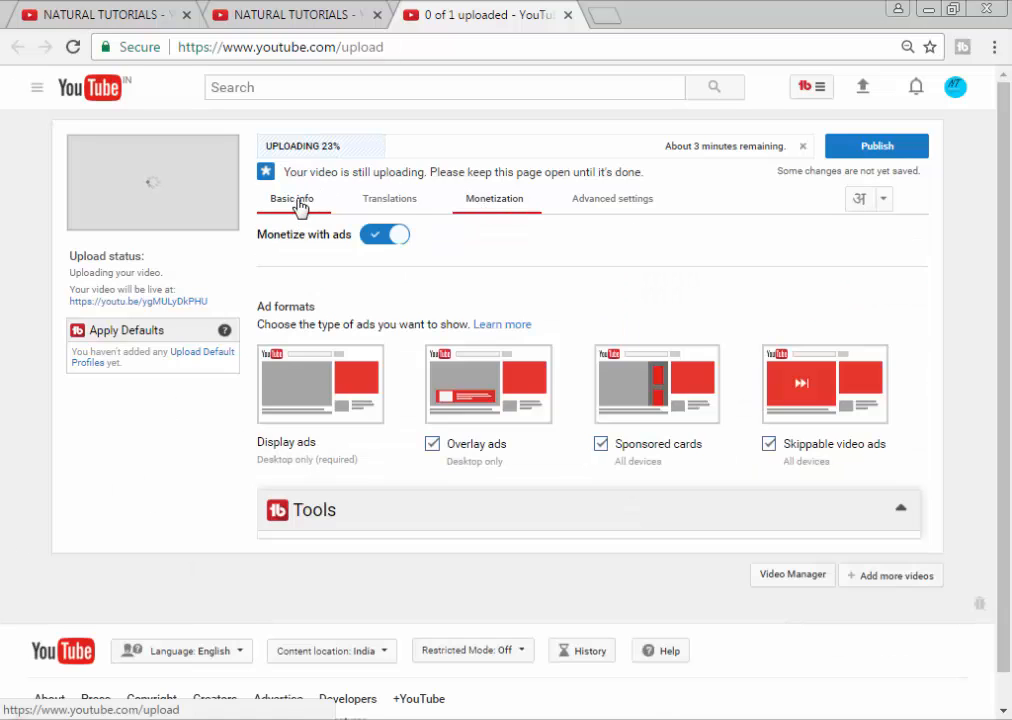
left_click(297, 203)
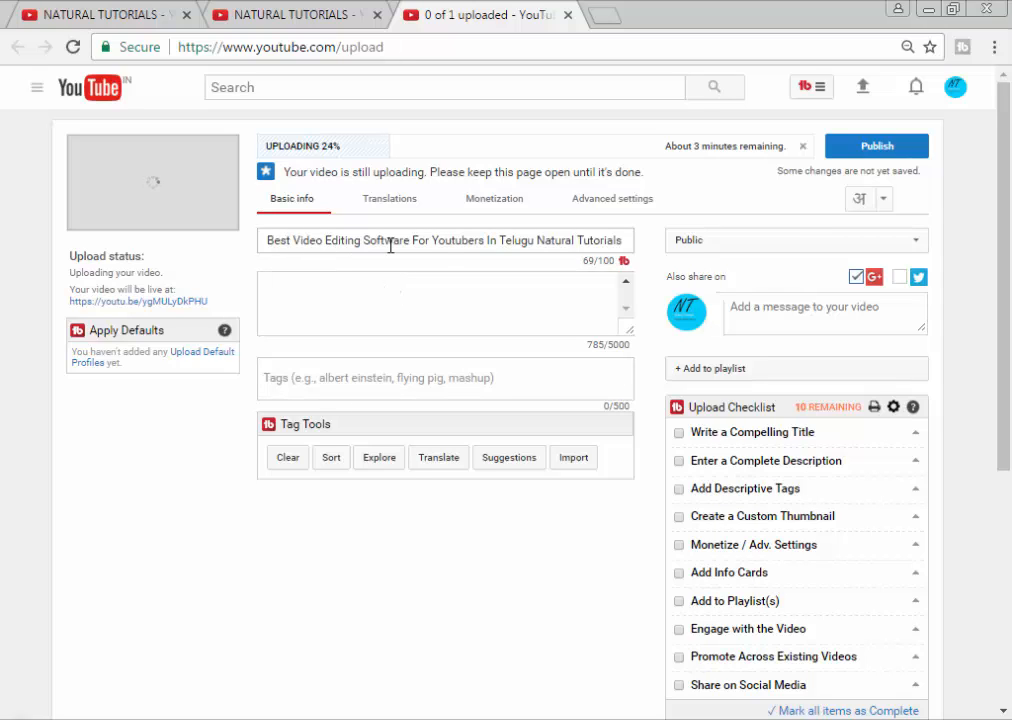
left_click(420, 378)
type("video ed")
type("it")
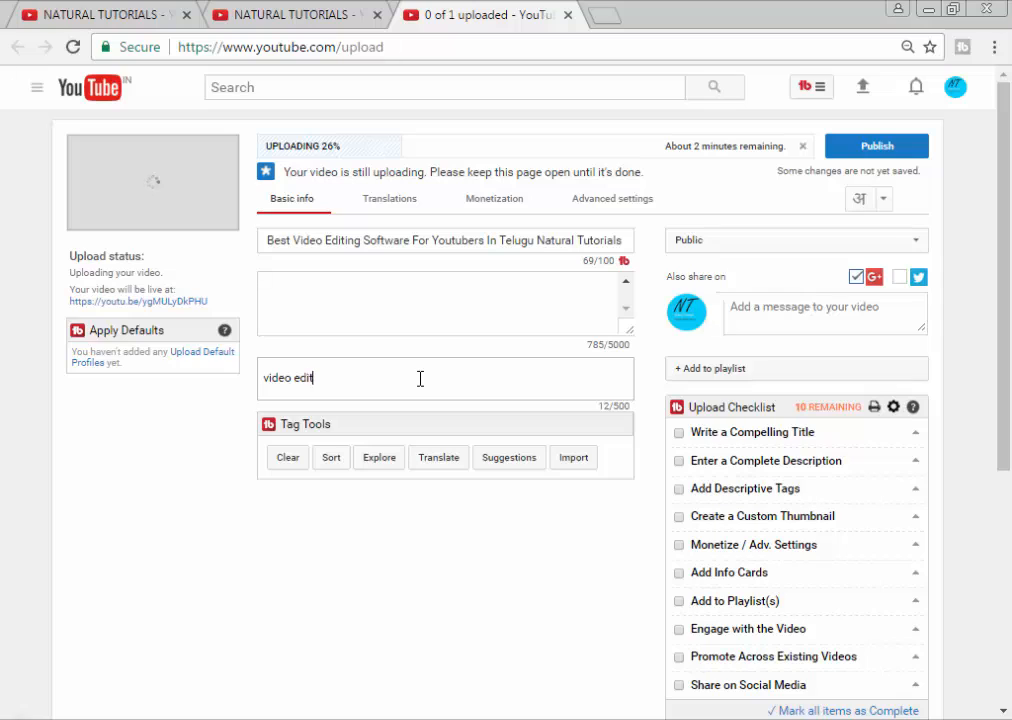
type("ing software")
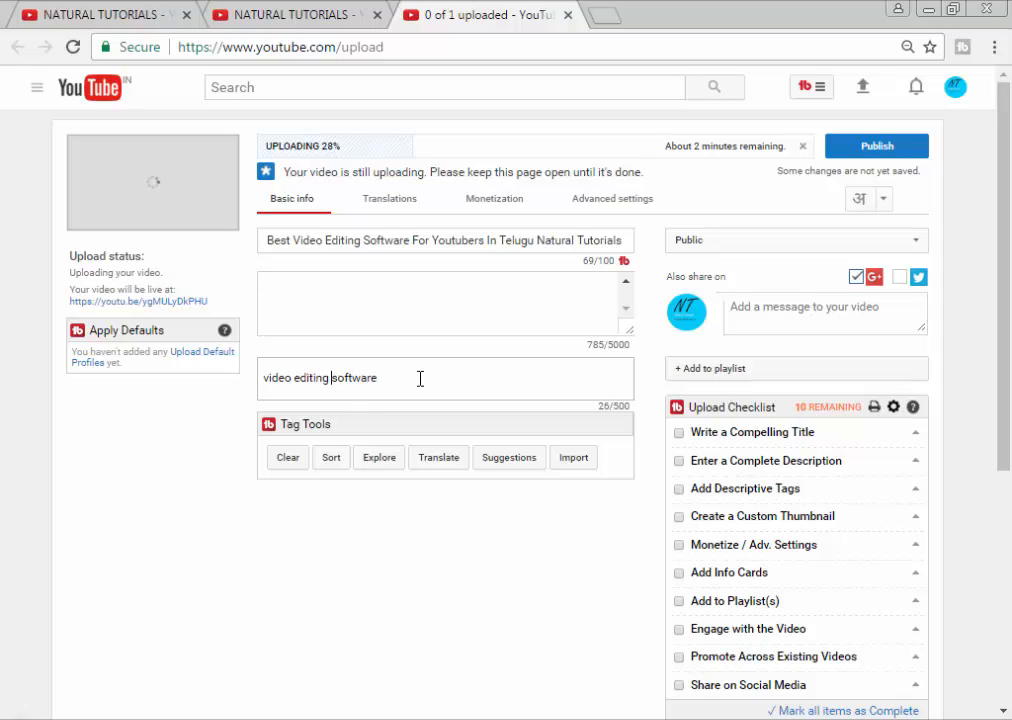
key("Home")
type("top")
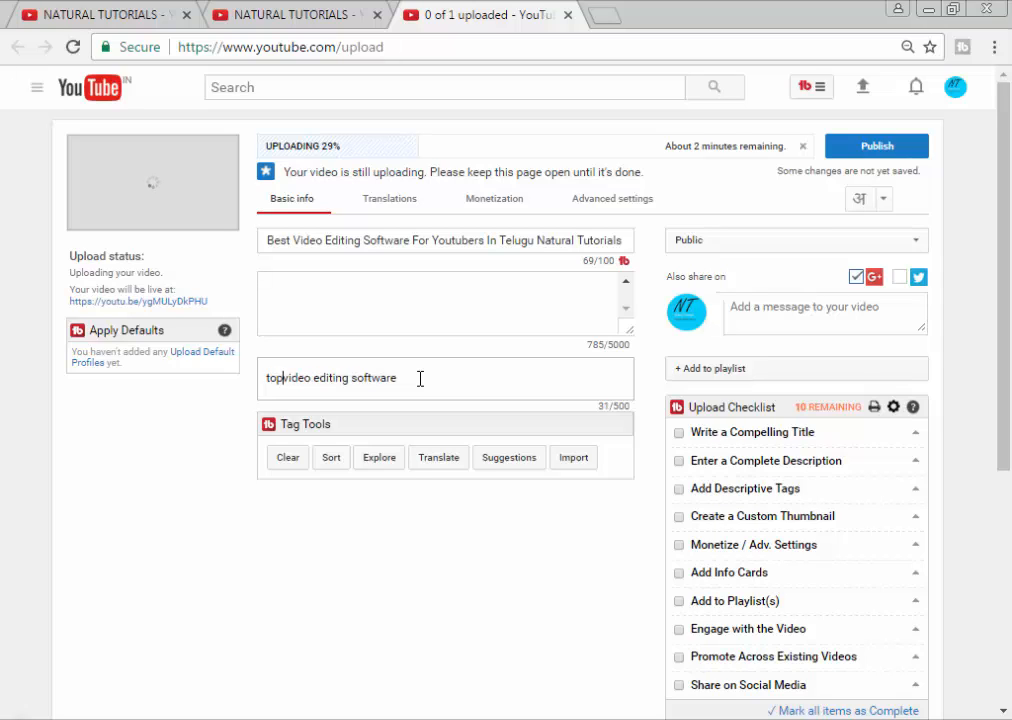
key("Return")
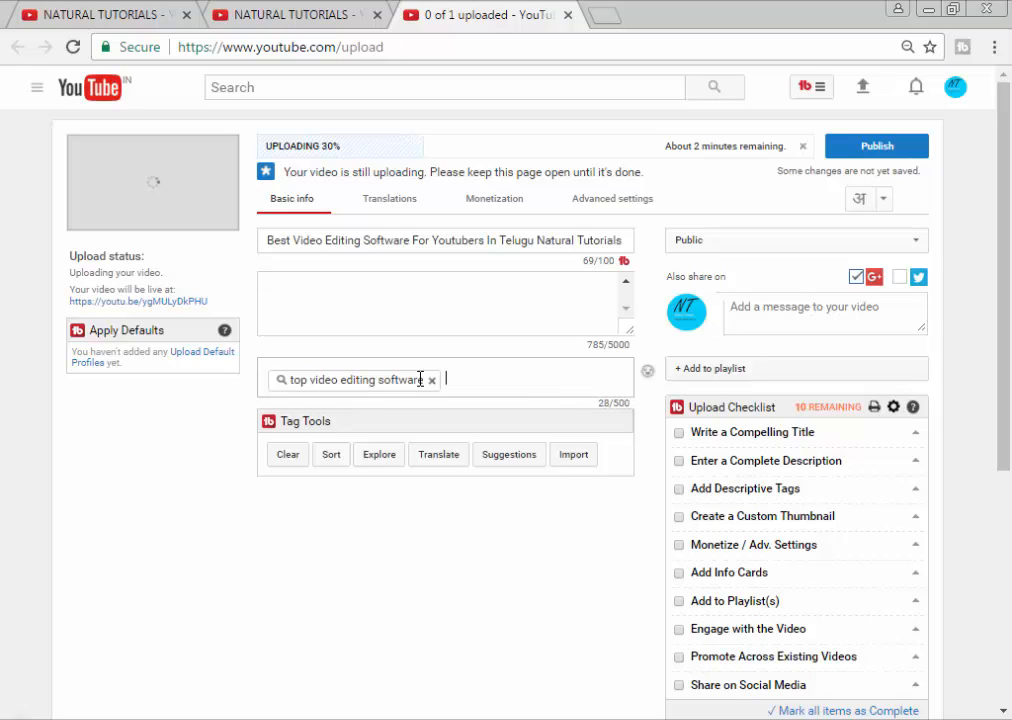
type("best video edit")
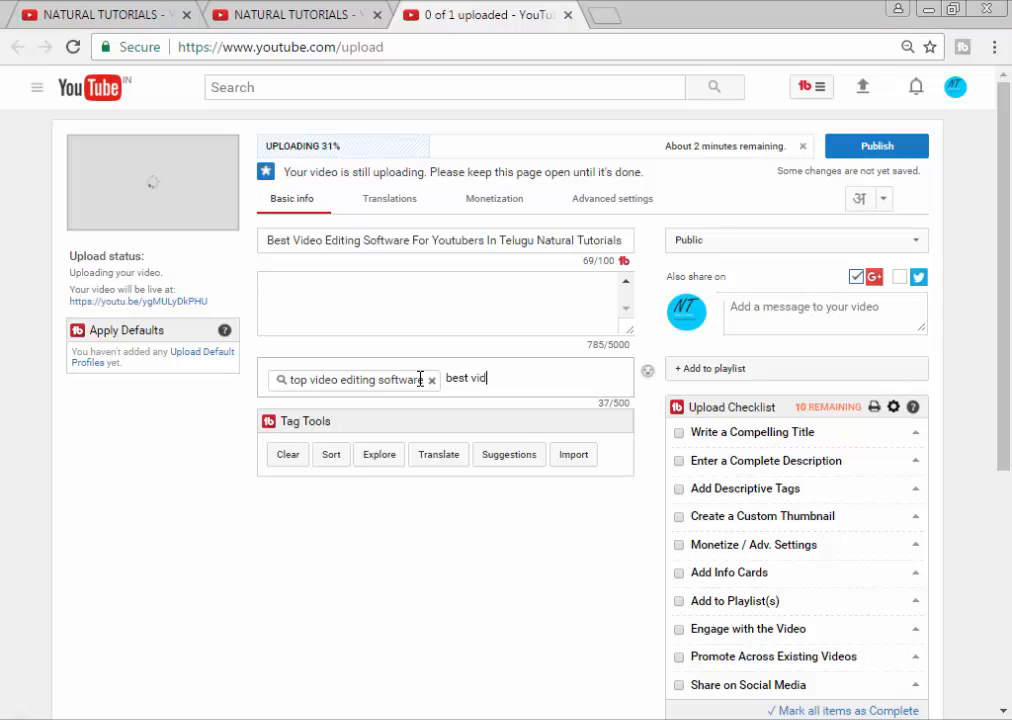
type("ing")
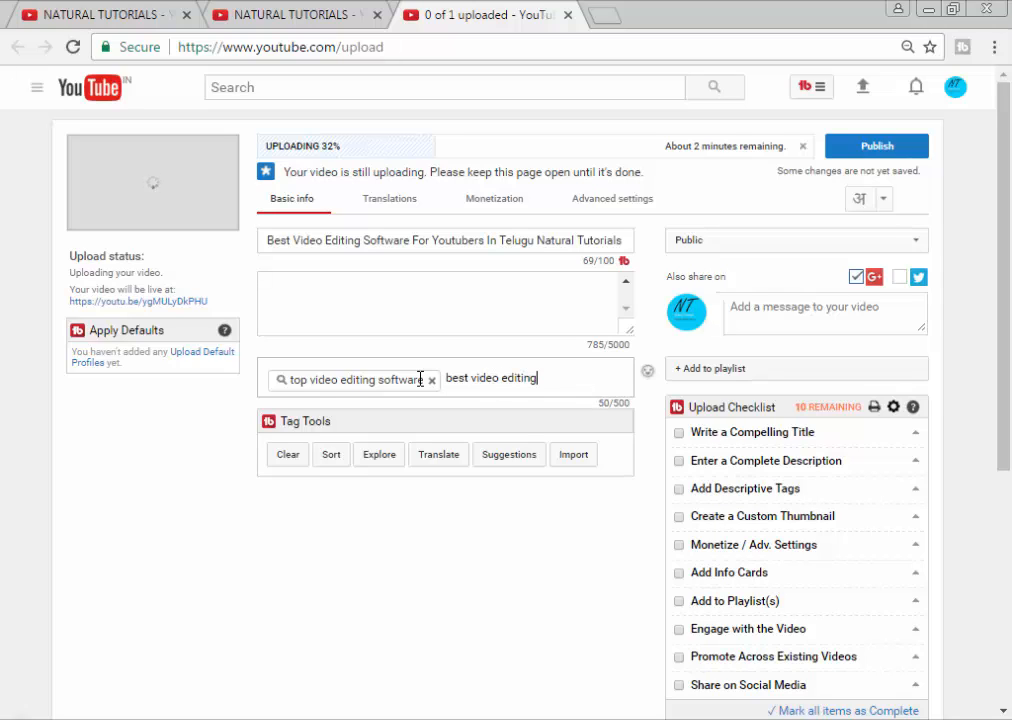
key("Return")
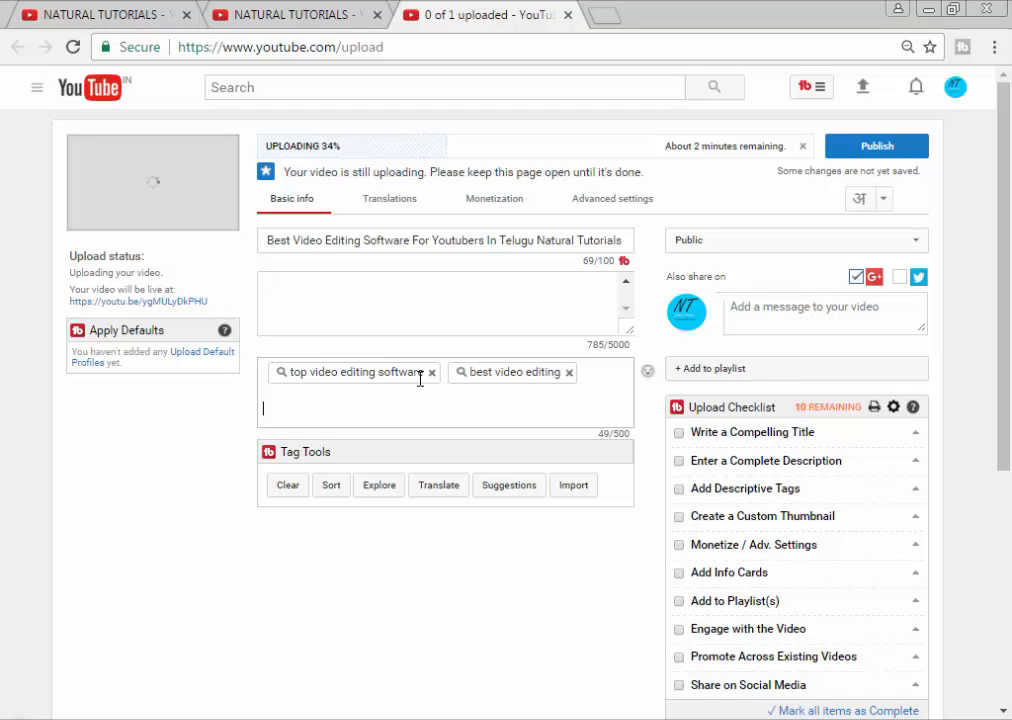
Step: Try to open google.com in a new browser tab, and return to the video upload page
key("ctrl+t")
type("goo")
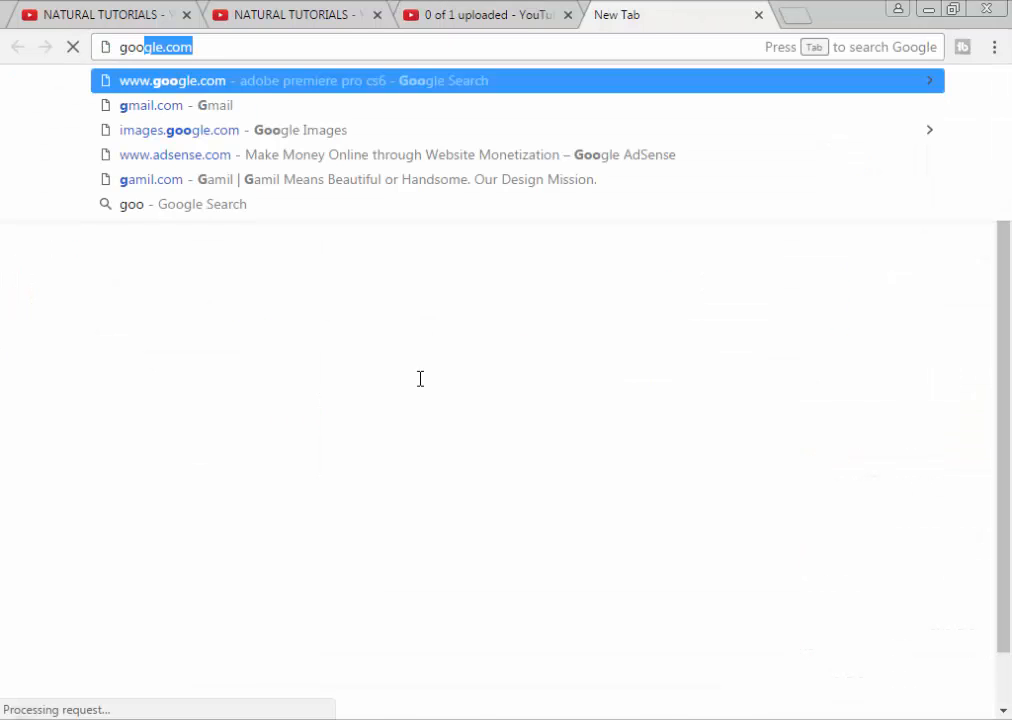
key("Return")
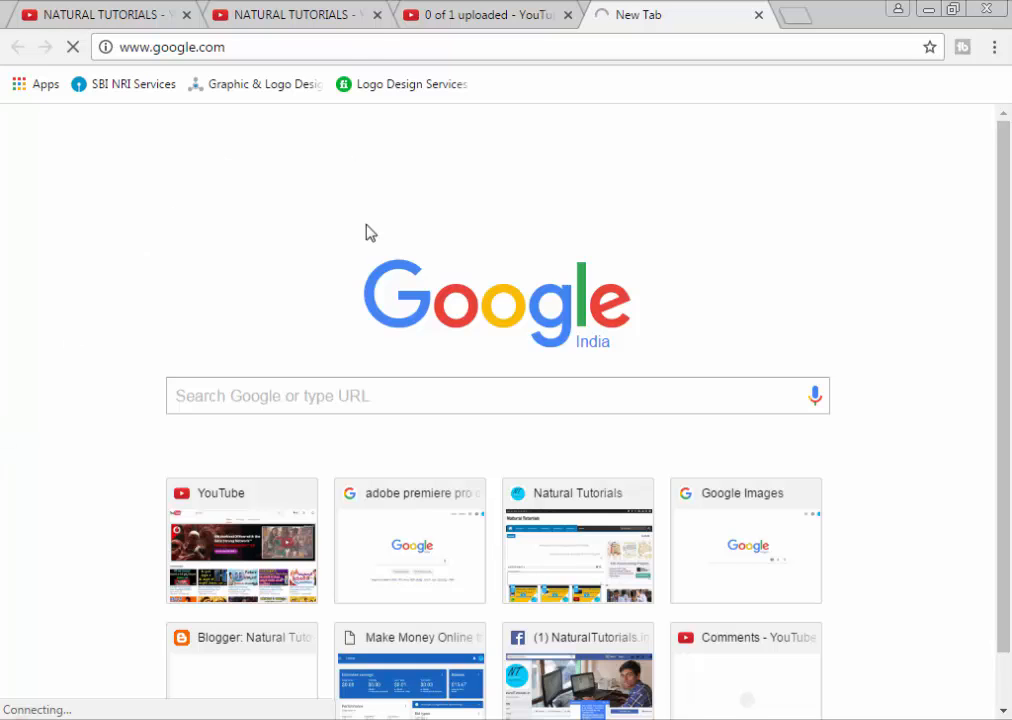
left_click(480, 12)
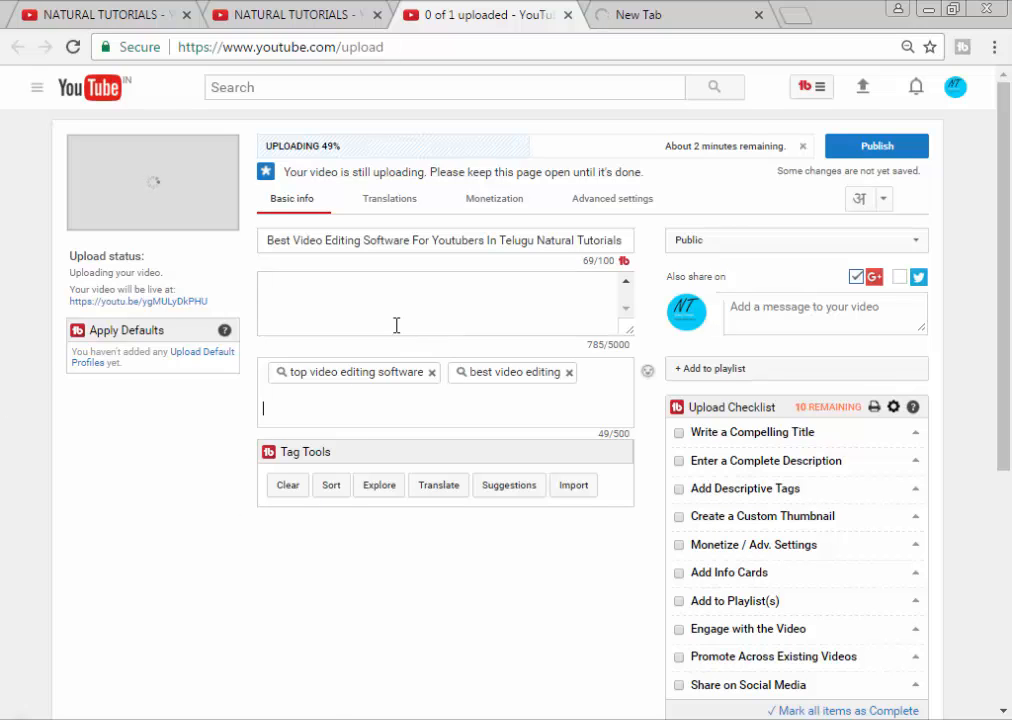
left_click(510, 201)
left_click(283, 199)
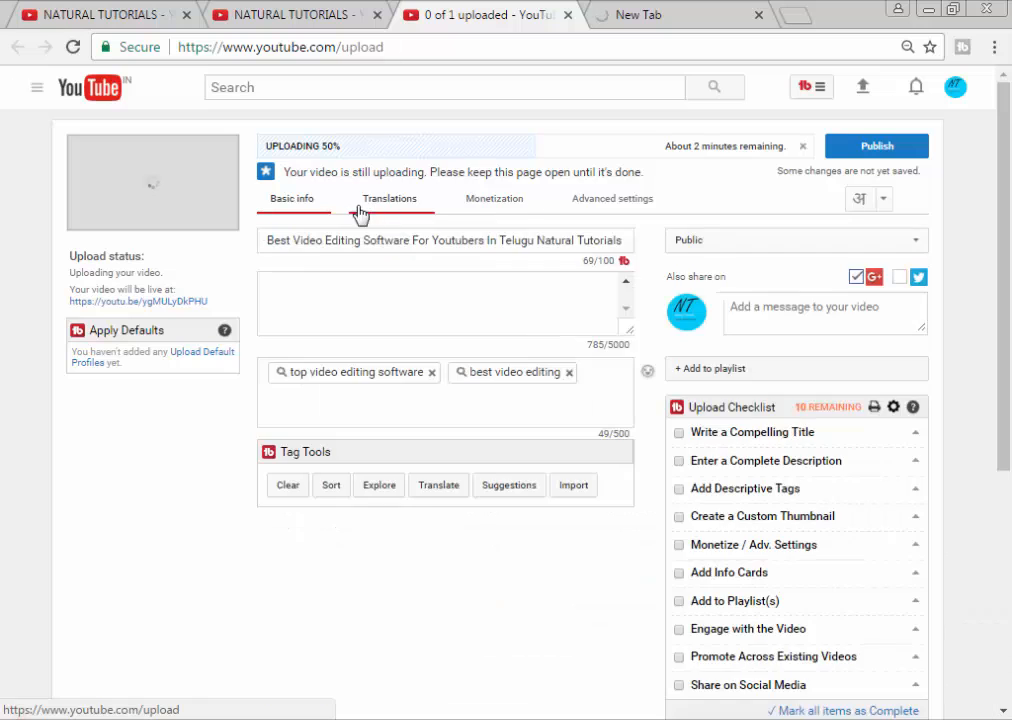
left_click(358, 210)
left_click(302, 206)
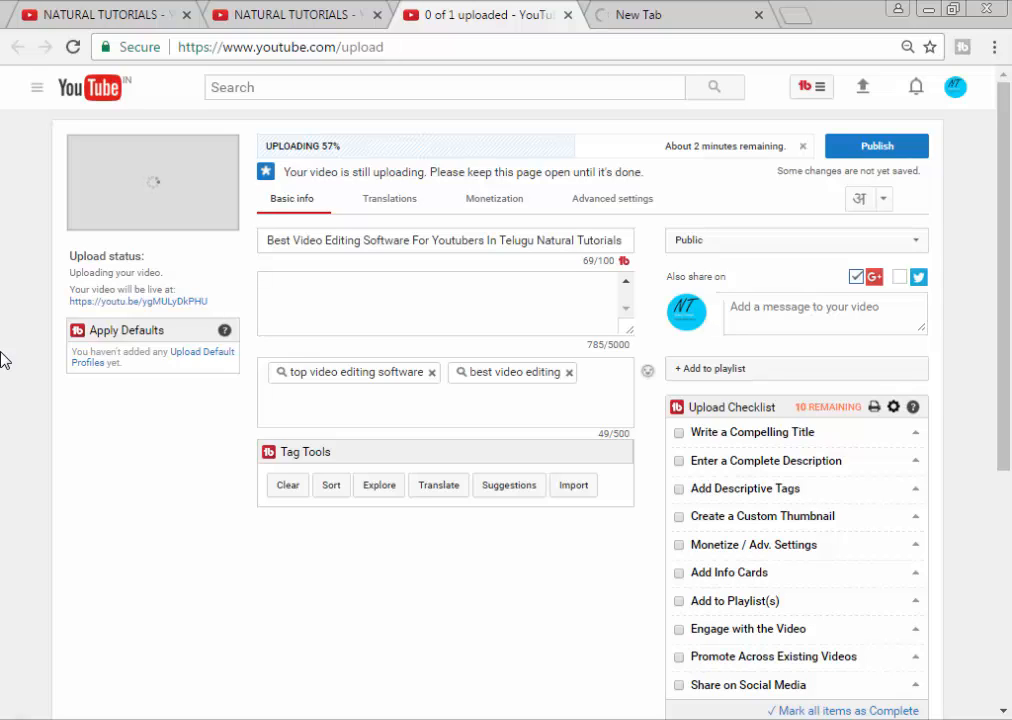
Step: Close the Google tab and view the channel's home page and its About page in the other open tabs
left_click(725, 15)
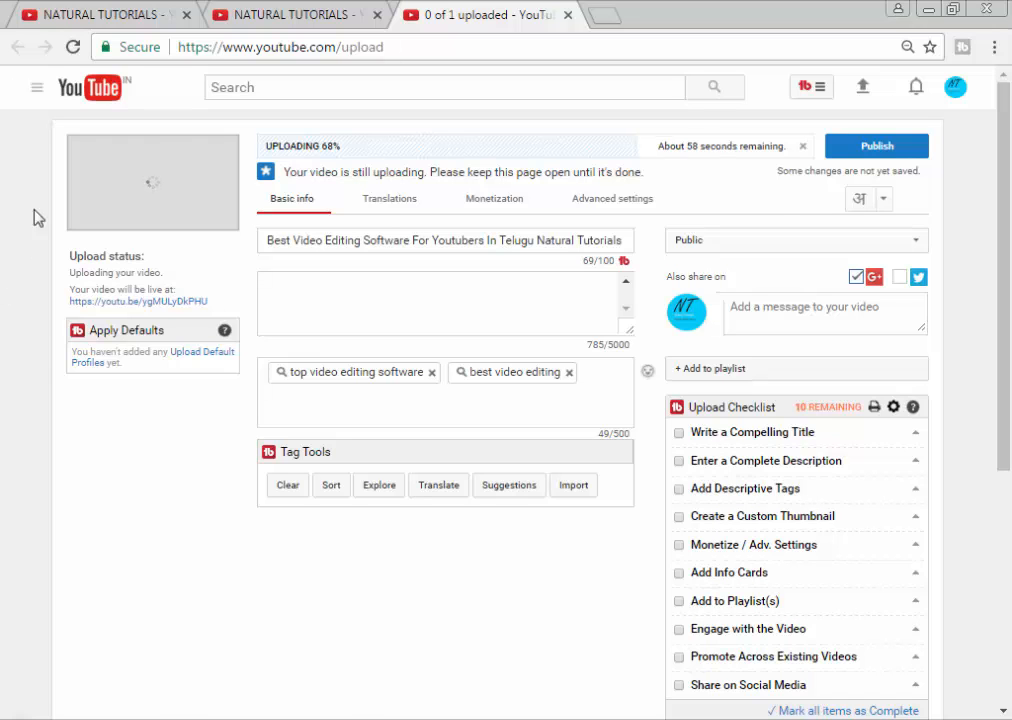
left_click(115, 12)
left_click(644, 337)
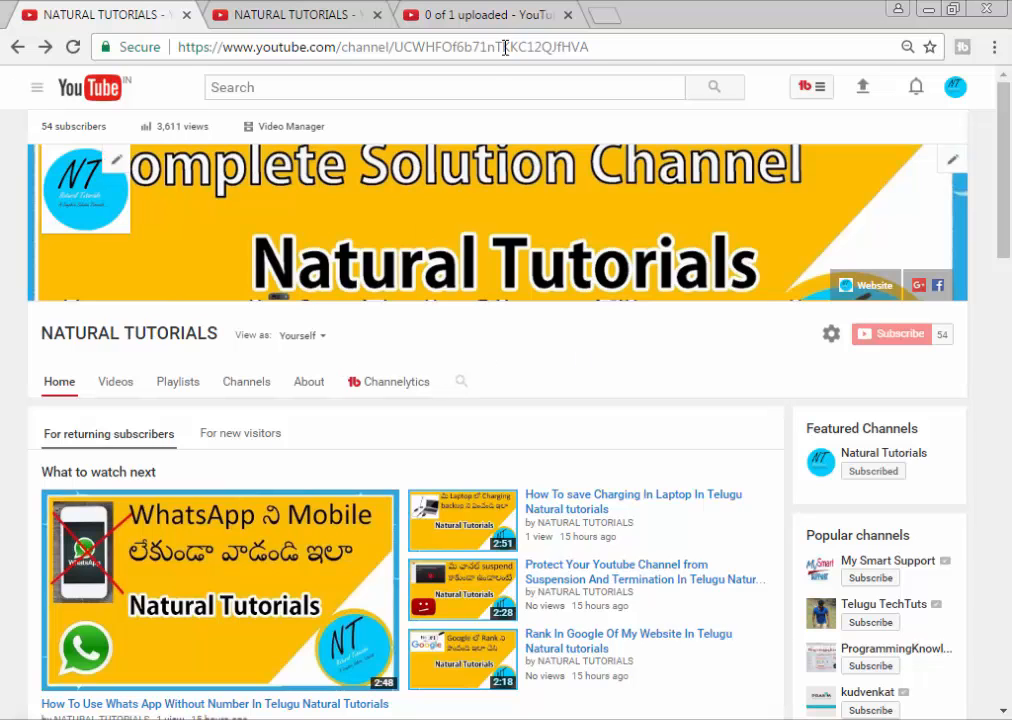
left_click(268, 8)
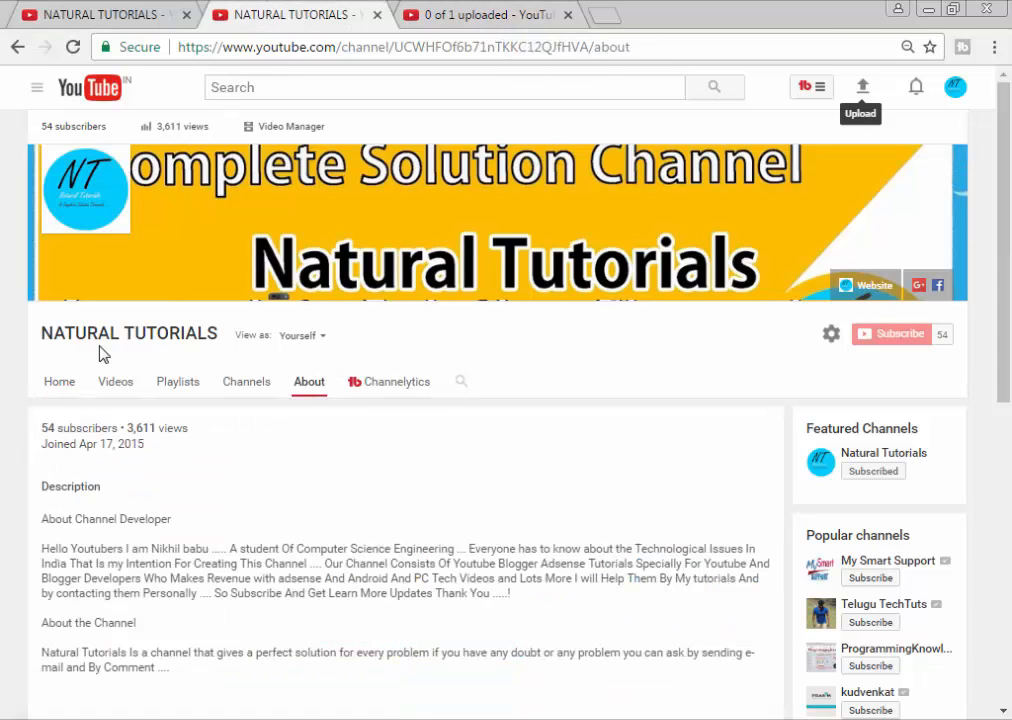